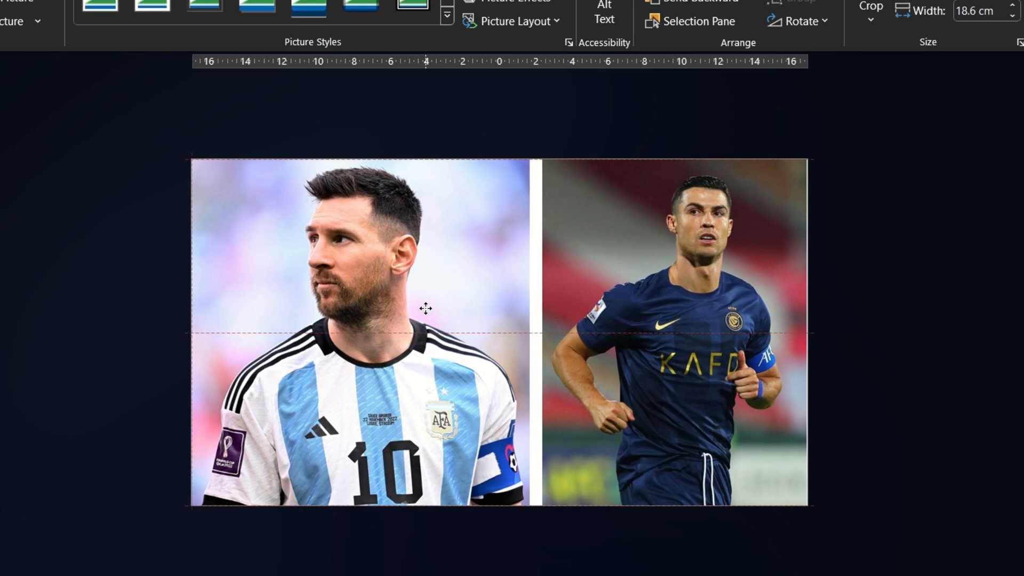
# Enlarge the navy-jersey player's photo within its crop frame and reposition it so the player is framed closer up
pyautogui.click(752, 349)
pyautogui.click(794, 96)
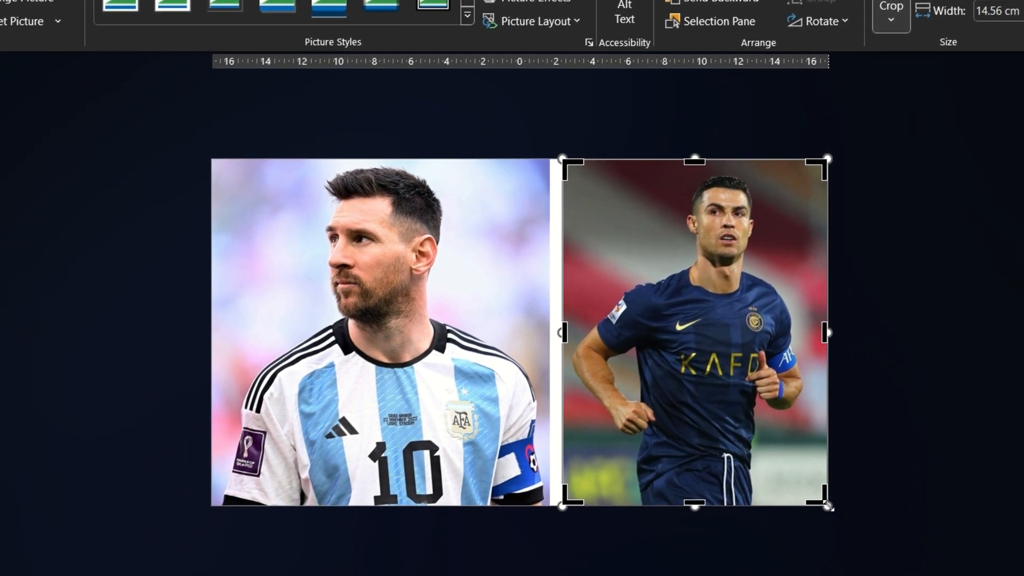
pyautogui.moveTo(828, 506); pyautogui.dragTo(937, 575)
pyautogui.scroll(-1, 909, 560)
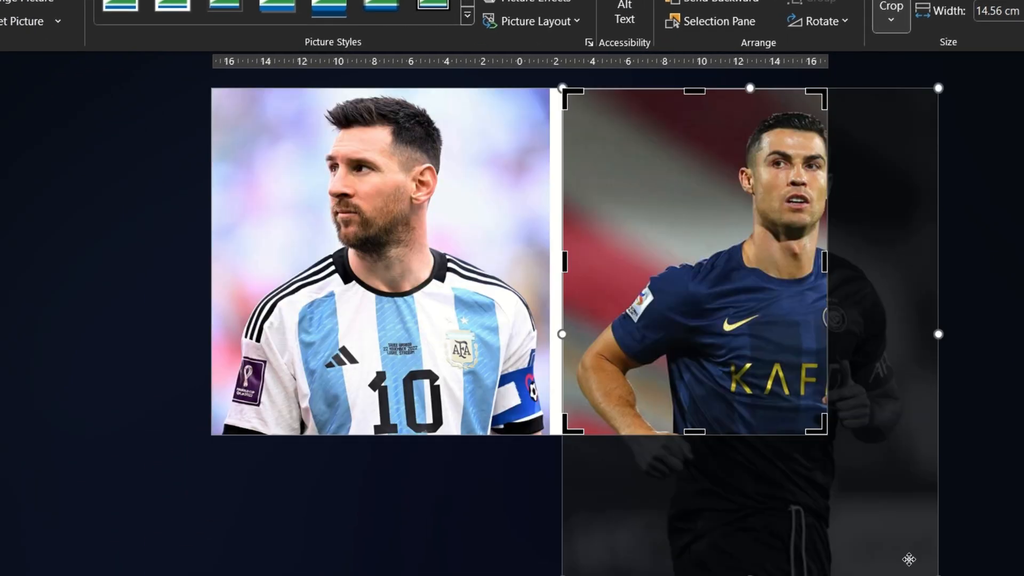
pyautogui.moveTo(879, 536); pyautogui.dragTo(816, 526)
pyautogui.press('Escape')
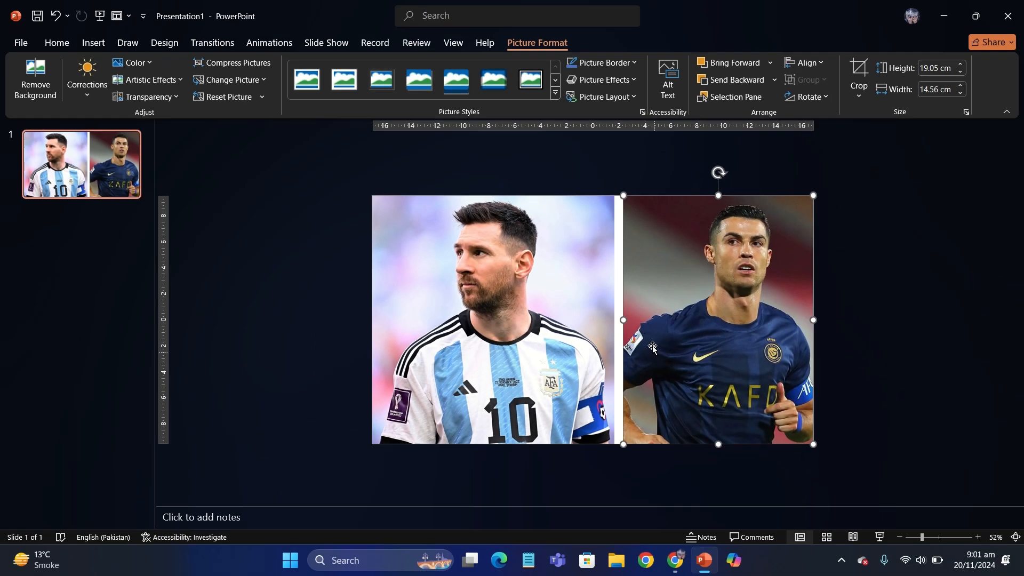
# Widen the navy-jersey photo to about 15.25 cm to meet the other photo, and readjust the image inside its crop frame
pyautogui.moveTo(621, 322); pyautogui.dragTo(614, 321)
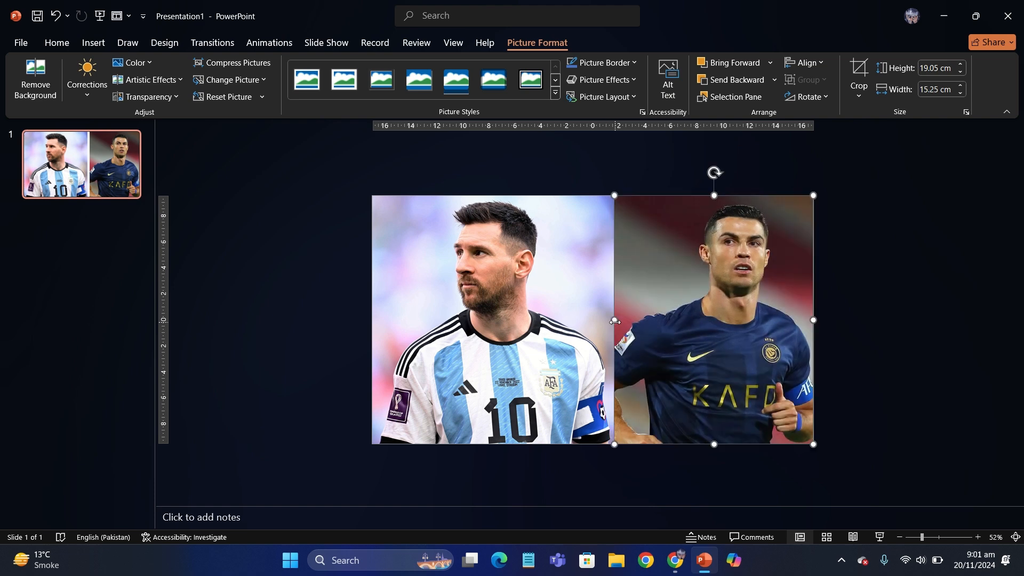
pyautogui.click(858, 69)
pyautogui.moveTo(844, 495); pyautogui.dragTo(827, 475)
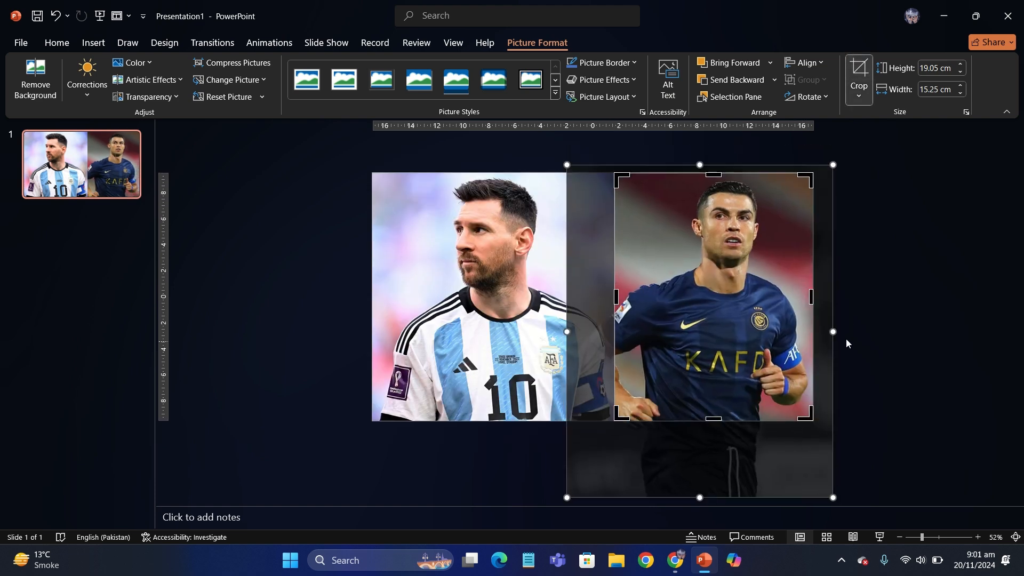
pyautogui.moveTo(754, 484); pyautogui.dragTo(767, 484)
pyautogui.press('Escape')
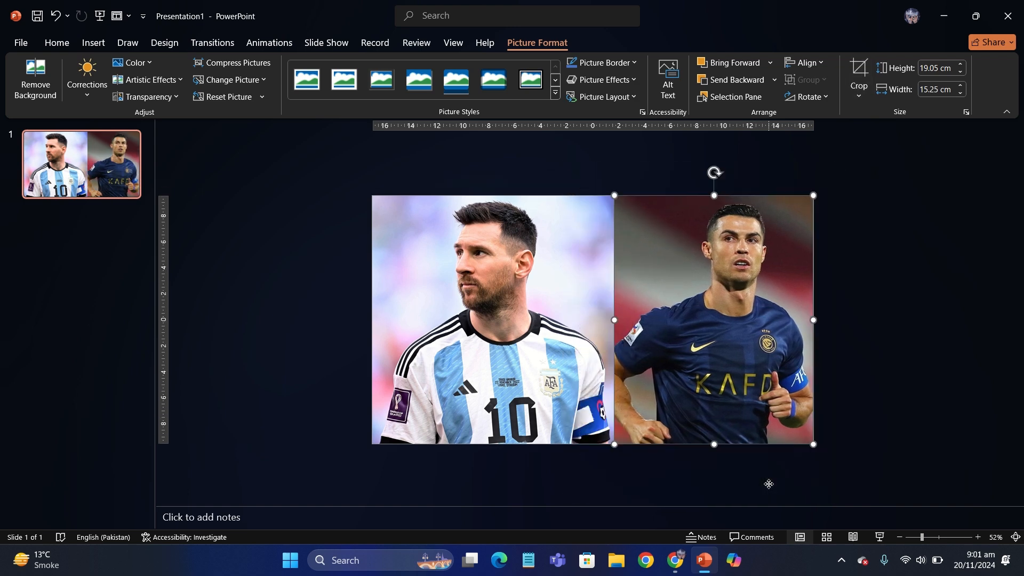
pyautogui.click(360, 304)
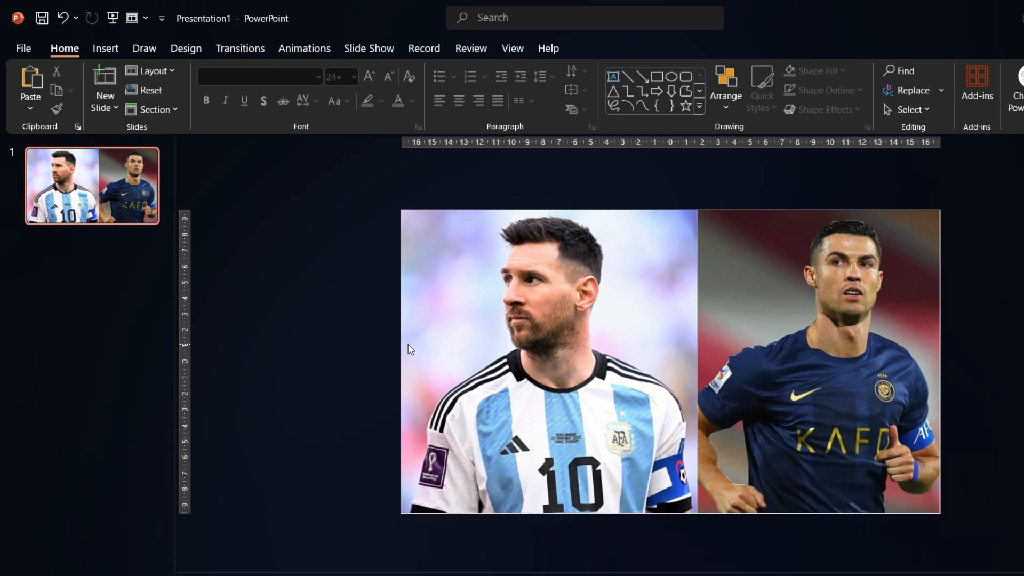
# Insert a partial circle shape on the slide
pyautogui.click(105, 47)
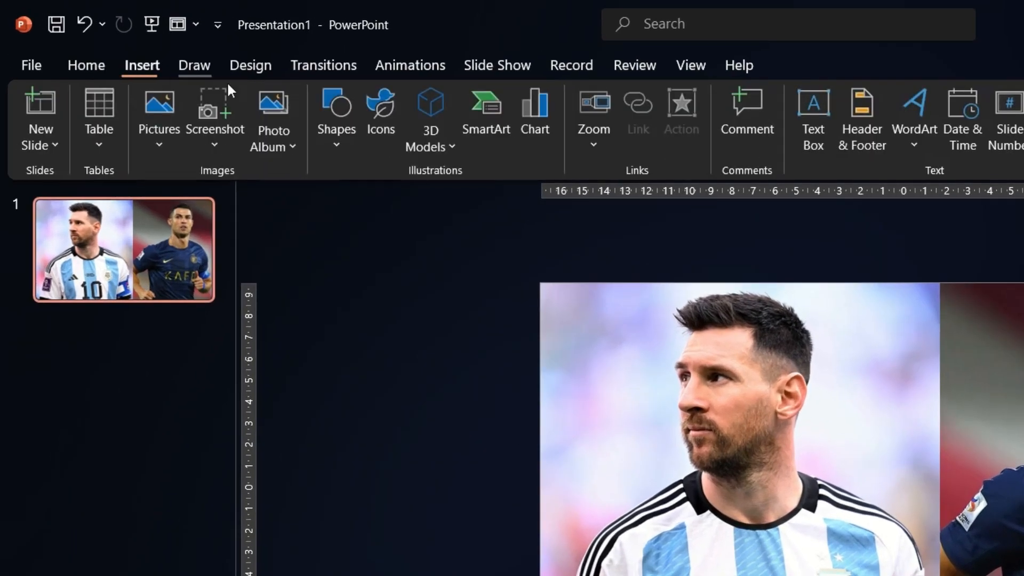
pyautogui.click(322, 118)
pyautogui.click(360, 423)
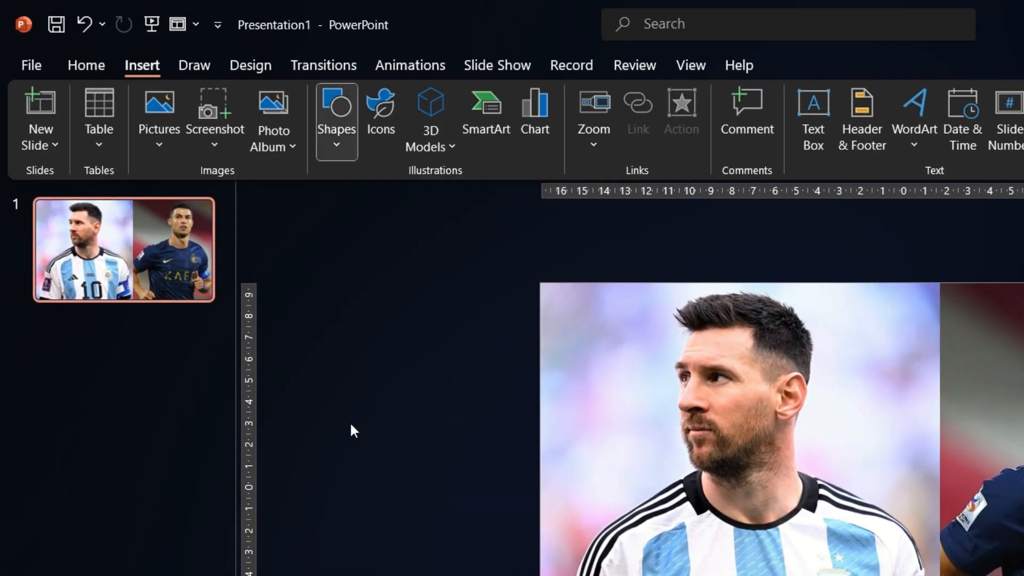
pyautogui.click(746, 410)
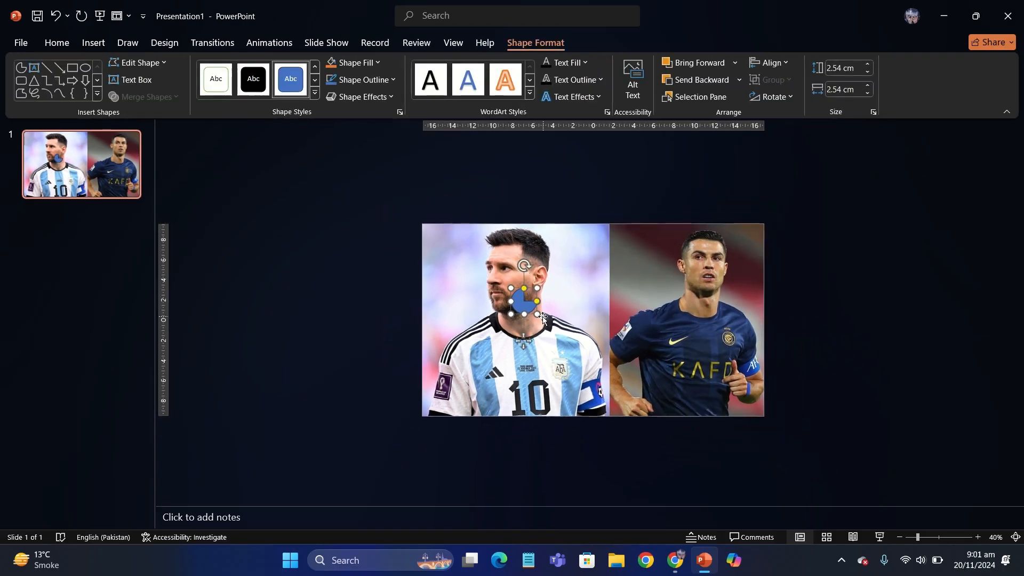
# Enlarge the partial circle to about 37.41 cm high and 44.37 cm wide so it covers most of the slide
pyautogui.moveTo(539, 317); pyautogui.dragTo(844, 498)
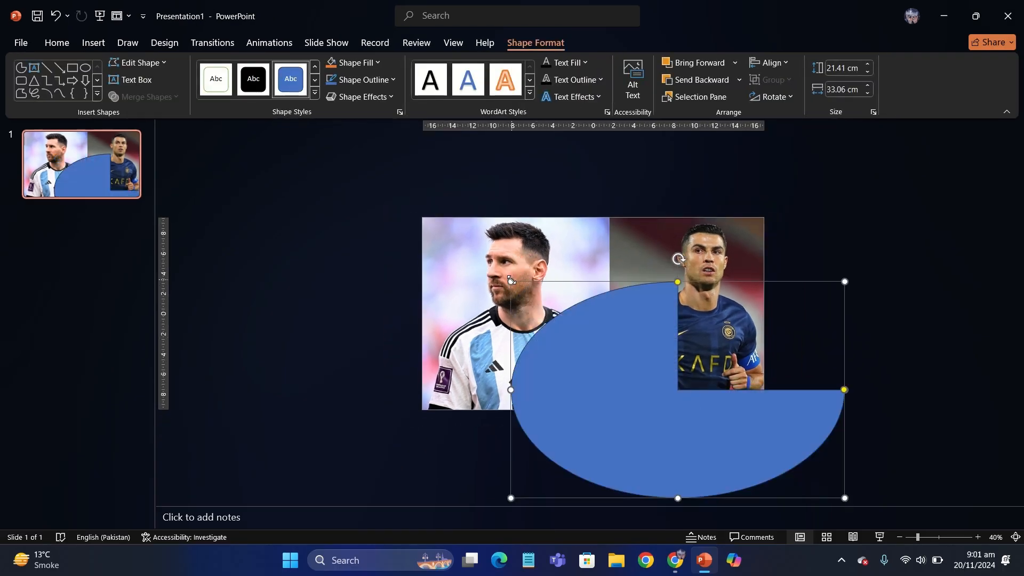
pyautogui.moveTo(511, 279); pyautogui.dragTo(427, 160)
pyautogui.moveTo(590, 297); pyautogui.dragTo(564, 295)
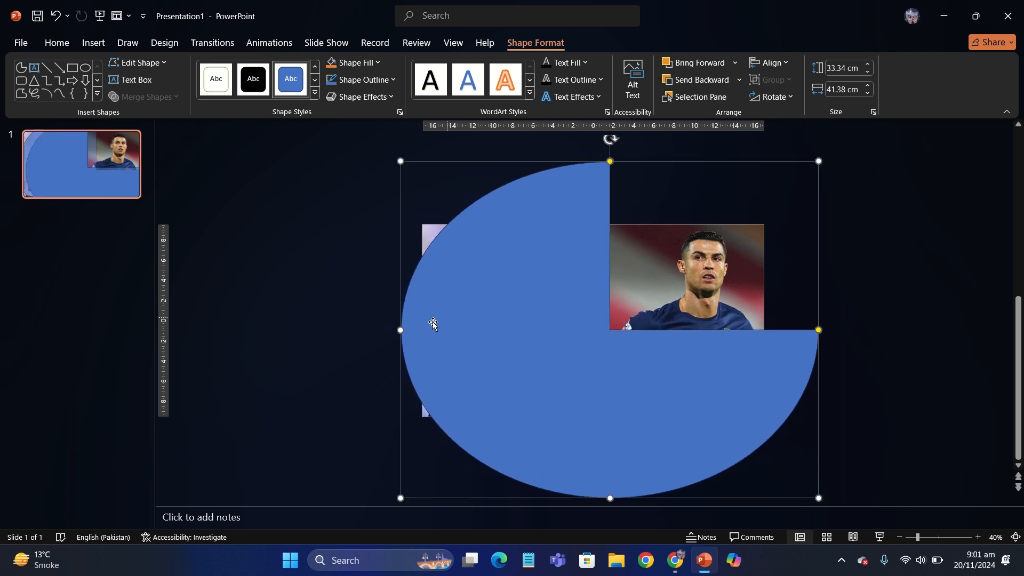
pyautogui.click(394, 160)
pyautogui.click(554, 313)
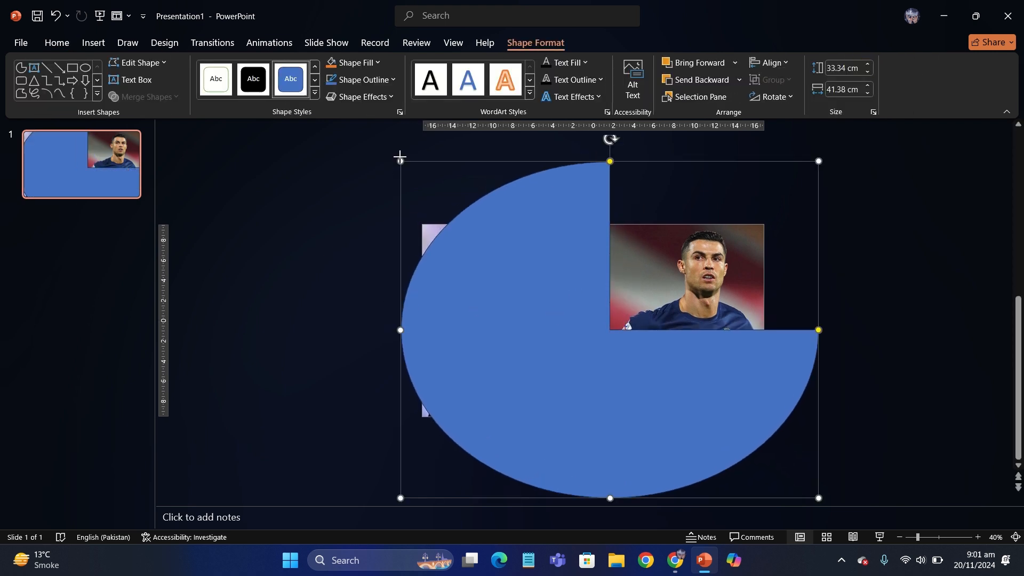
pyautogui.moveTo(401, 161); pyautogui.dragTo(372, 125)
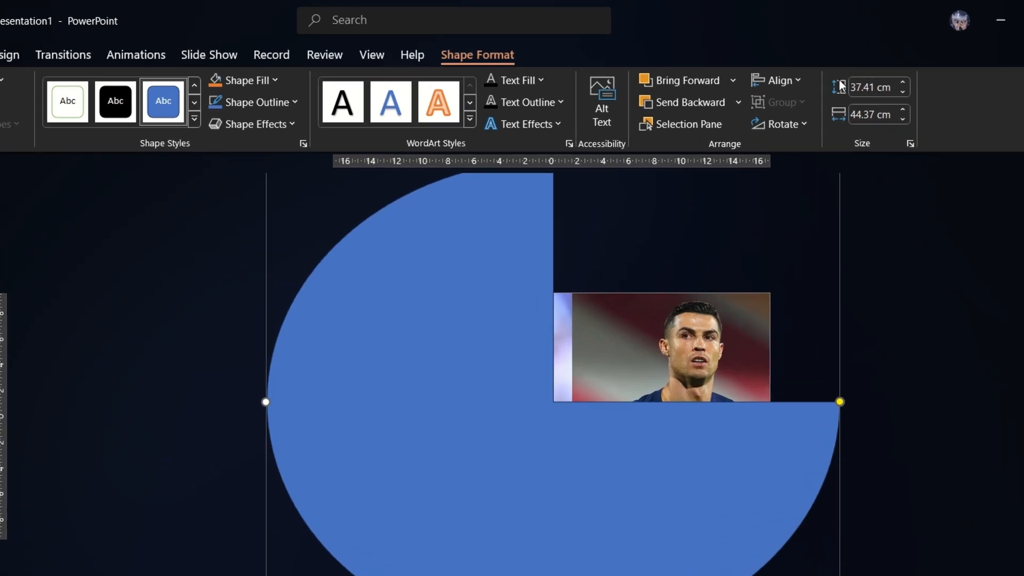
# Set the partial circle's height and width to 37 cm and shift it closer to the slide's centre
pyautogui.click(862, 89)
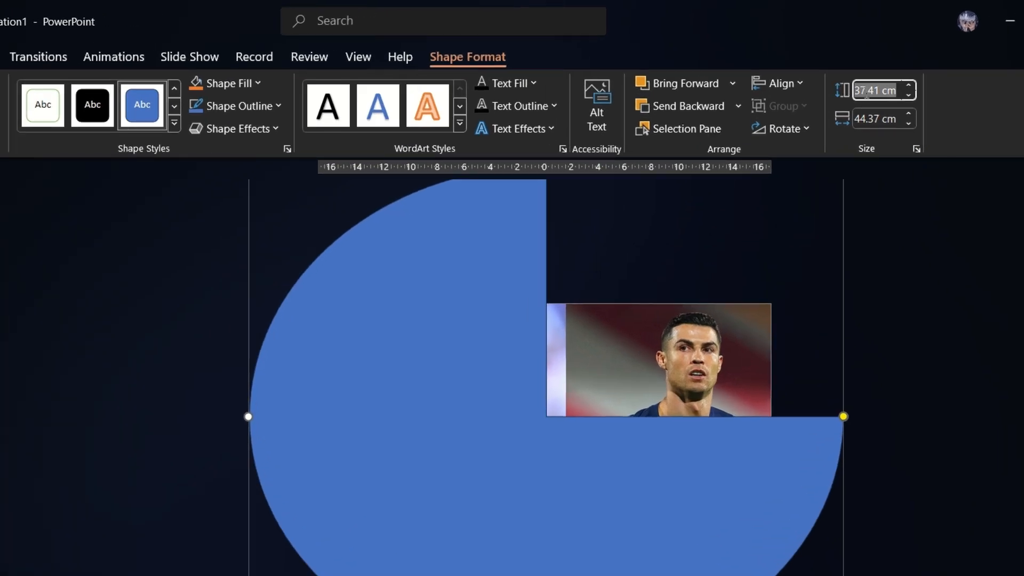
pyautogui.write('3')
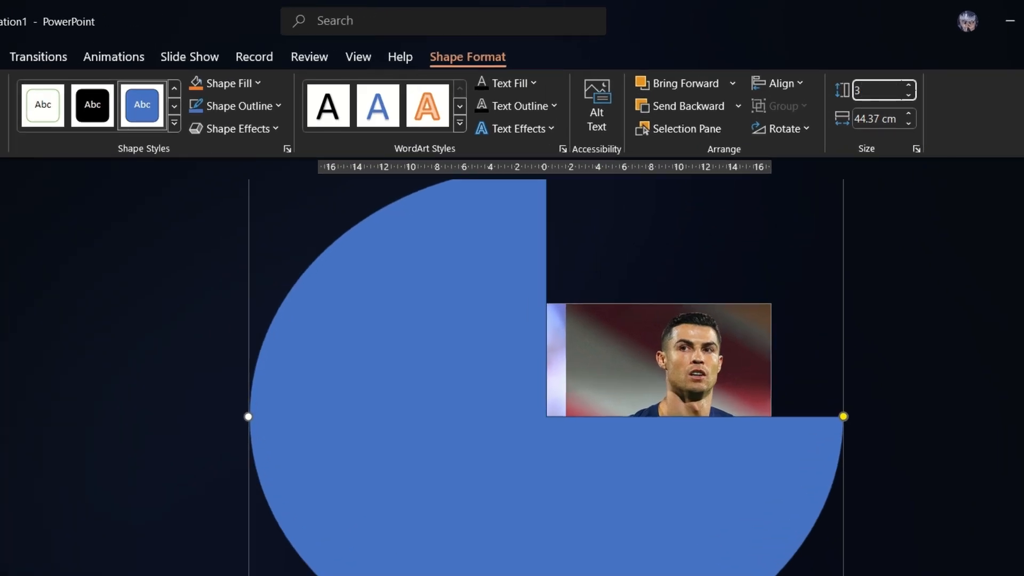
pyautogui.write('7')
pyautogui.press('Return')
pyautogui.click(870, 117)
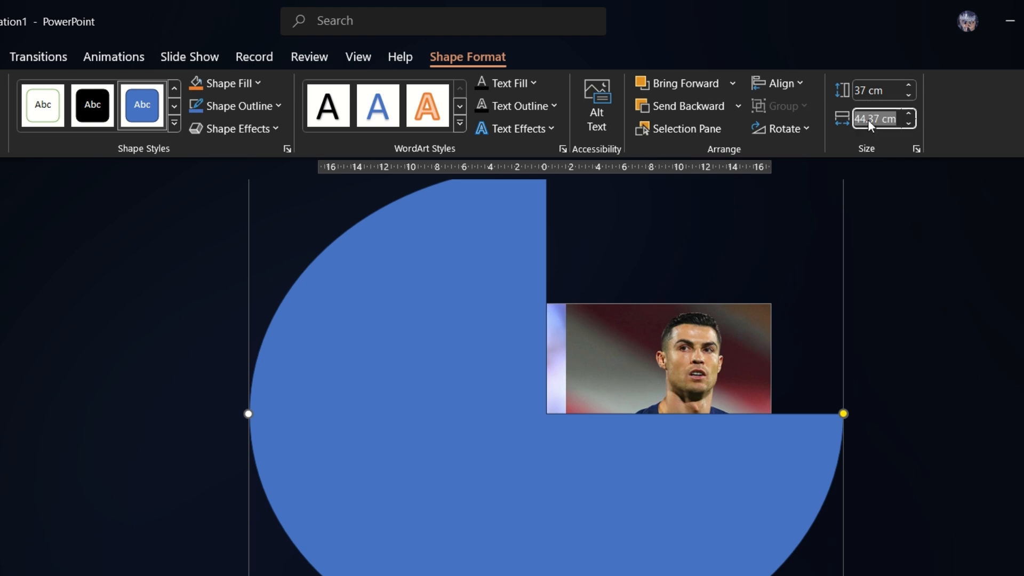
pyautogui.write('37')
pyautogui.press('Return')
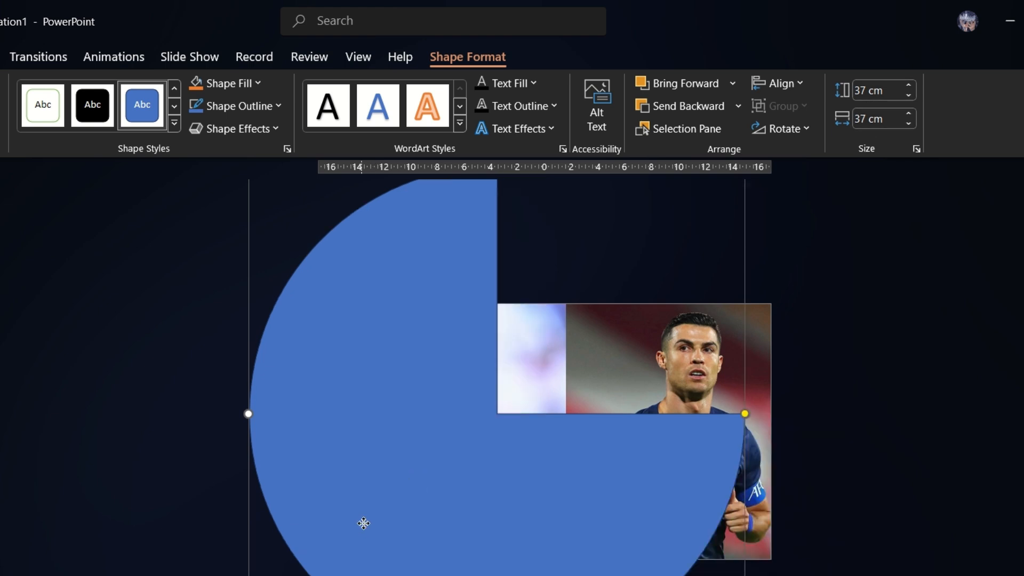
pyautogui.moveTo(363, 523); pyautogui.dragTo(393, 537)
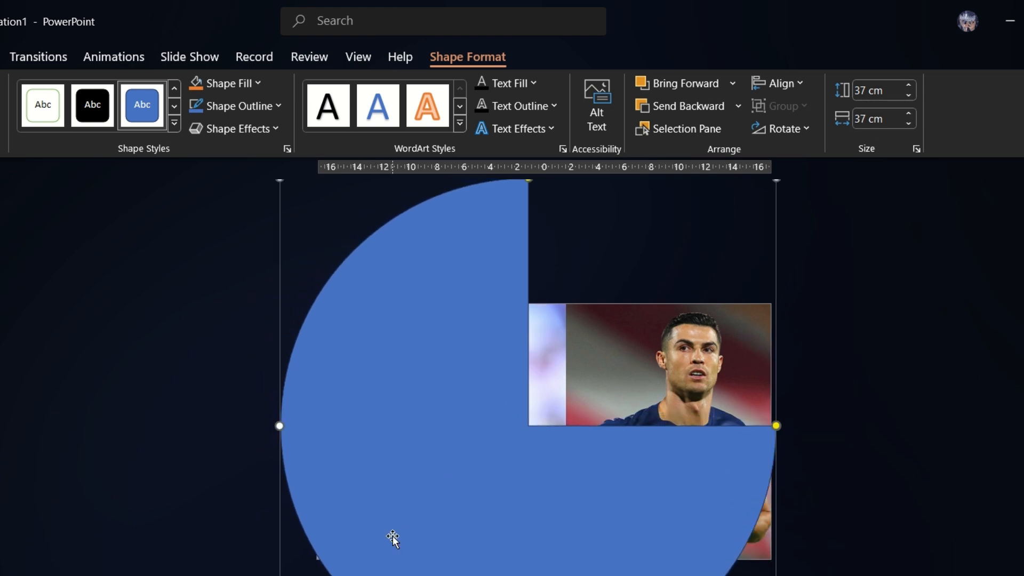
pyautogui.scroll(-2, 392, 535)
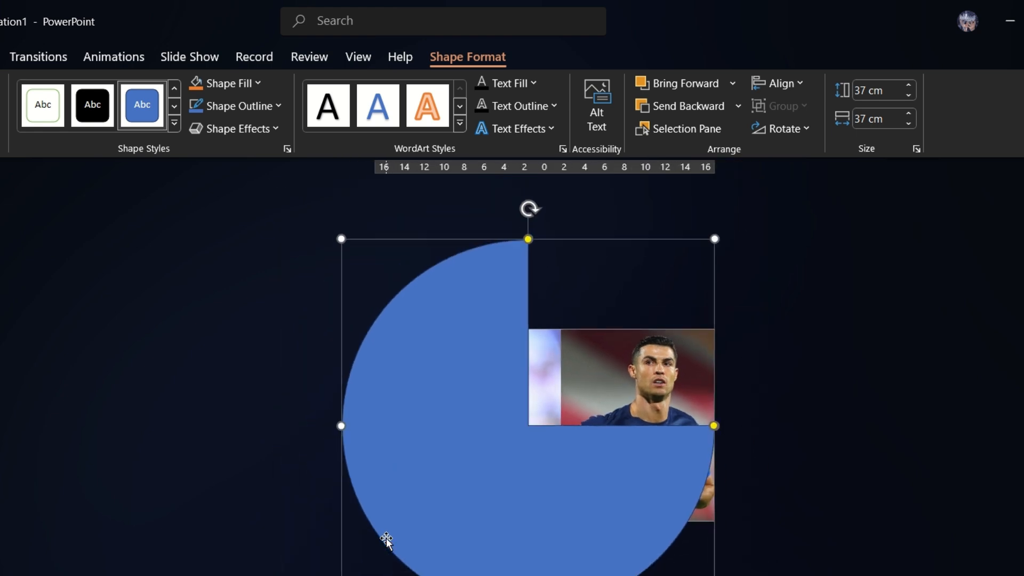
# Set the partial circle's height and width to 44 cm and align its centre vertically with the slide's centre
pyautogui.click(873, 90)
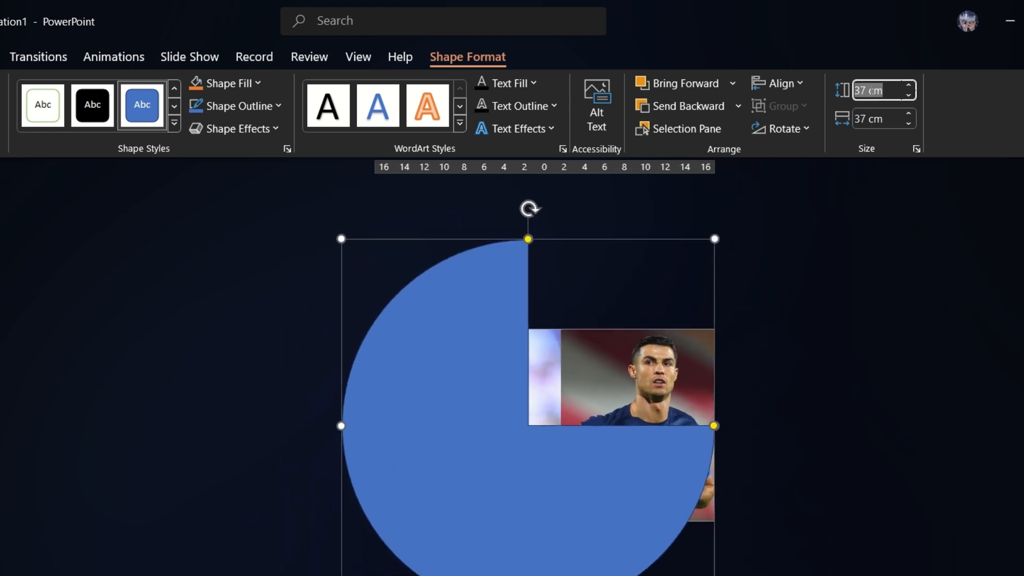
pyautogui.write('44')
pyautogui.press('Return')
pyautogui.click(875, 119)
pyautogui.write('4')
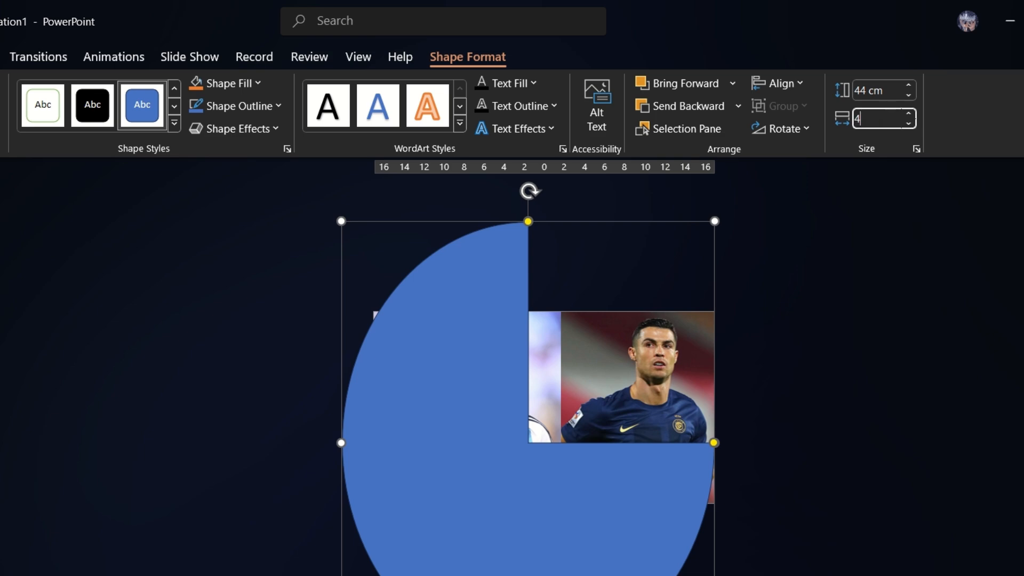
pyautogui.press('Return')
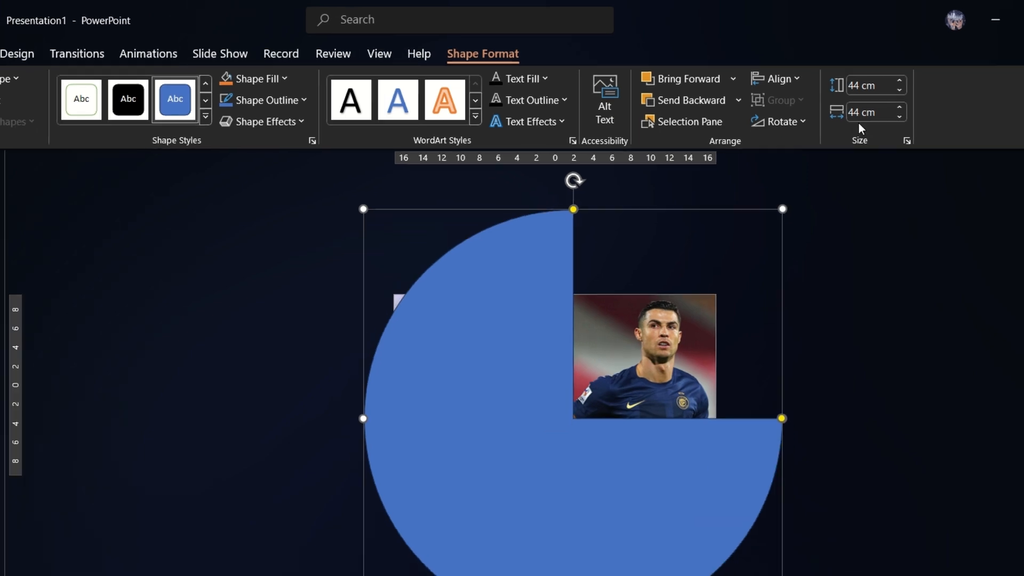
pyautogui.moveTo(569, 265); pyautogui.dragTo(567, 239)
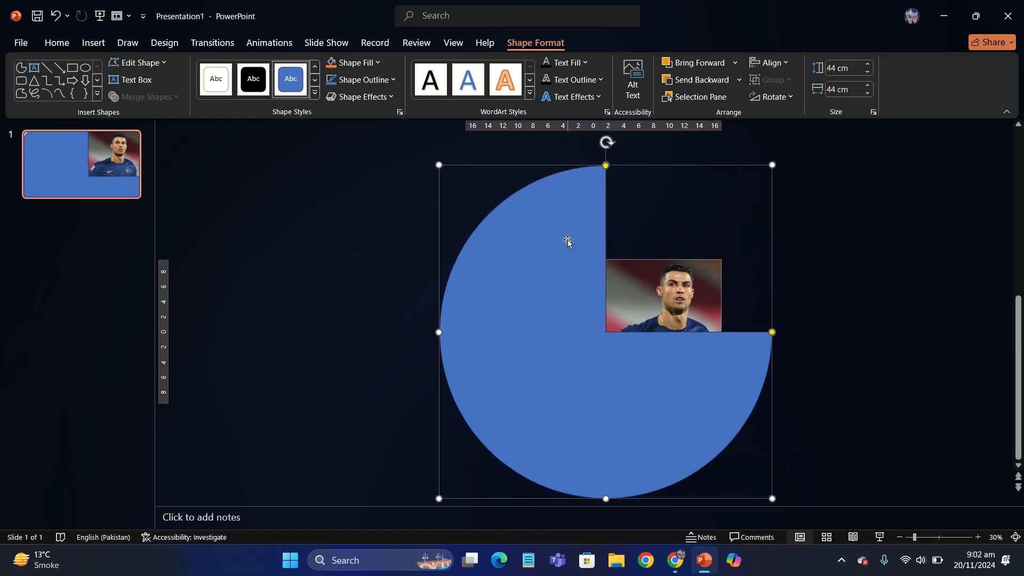
# Rotate the partial circle clockwise so its open wedge faces the navy-jersey player's photo
pyautogui.scroll(-1, 568, 239)
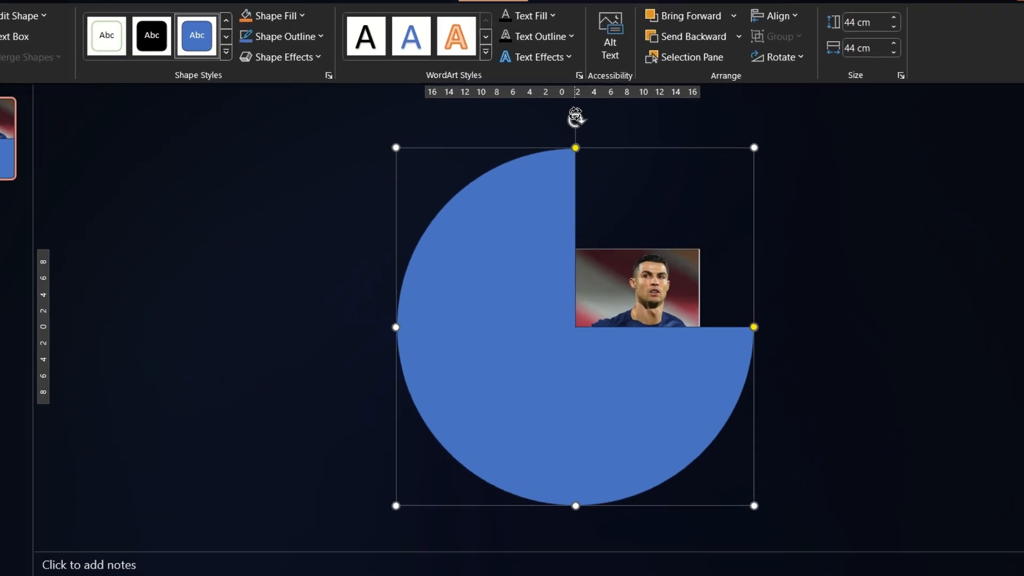
pyautogui.moveTo(575, 117); pyautogui.dragTo(674, 185)
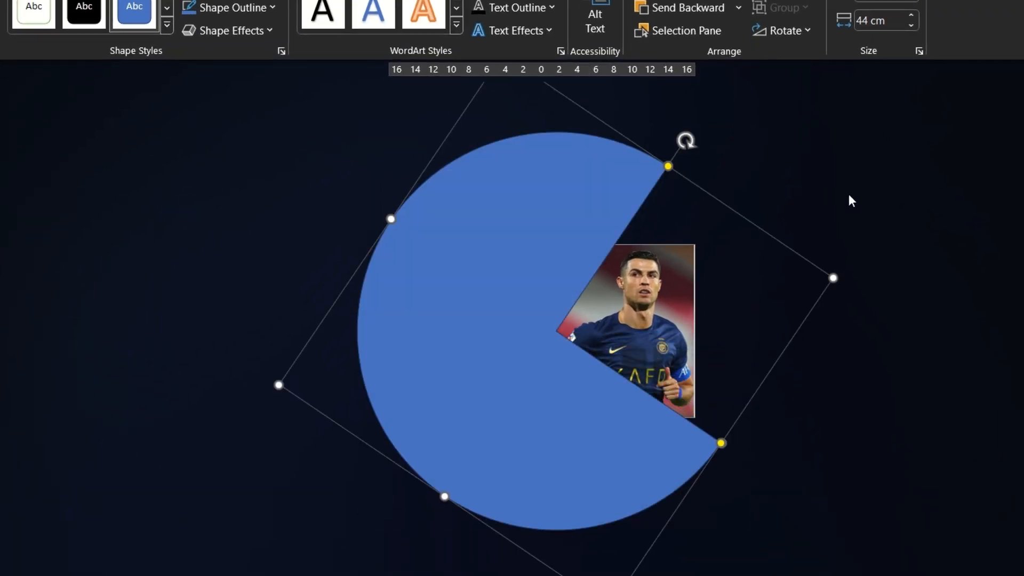
pyautogui.scroll(2, 848, 196)
pyautogui.moveTo(713, 128); pyautogui.dragTo(707, 128)
pyautogui.scroll(-2, 590, 320)
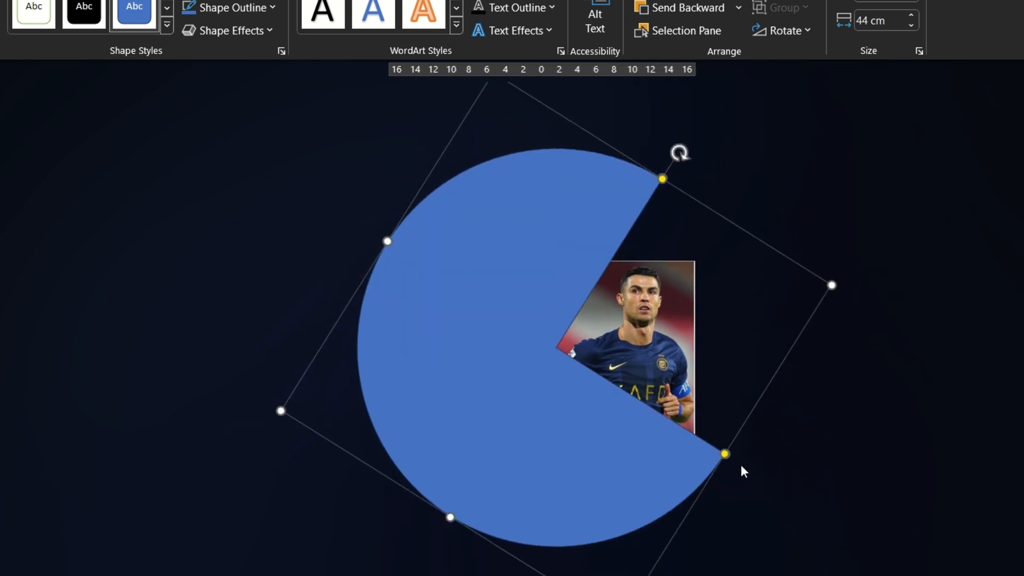
# Widen the partial circle's open wedge and fine-tune its rotation so the navy-jersey player shows through the opening
pyautogui.moveTo(723, 452); pyautogui.dragTo(651, 467)
pyautogui.moveTo(677, 154); pyautogui.dragTo(629, 152)
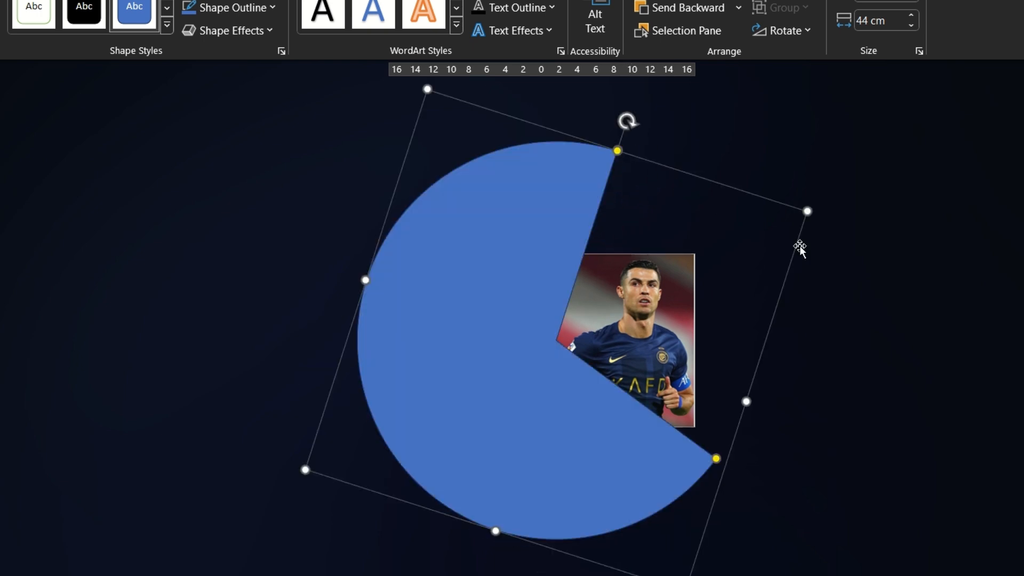
pyautogui.scroll(2, 799, 245)
pyautogui.scroll(-1, 703, 144)
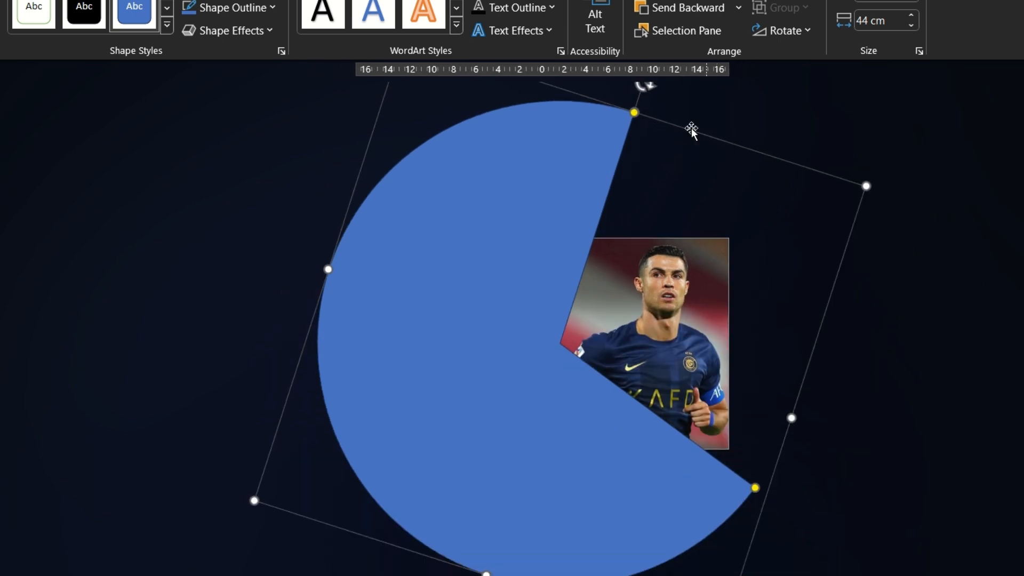
pyautogui.moveTo(645, 84); pyautogui.dragTo(667, 94)
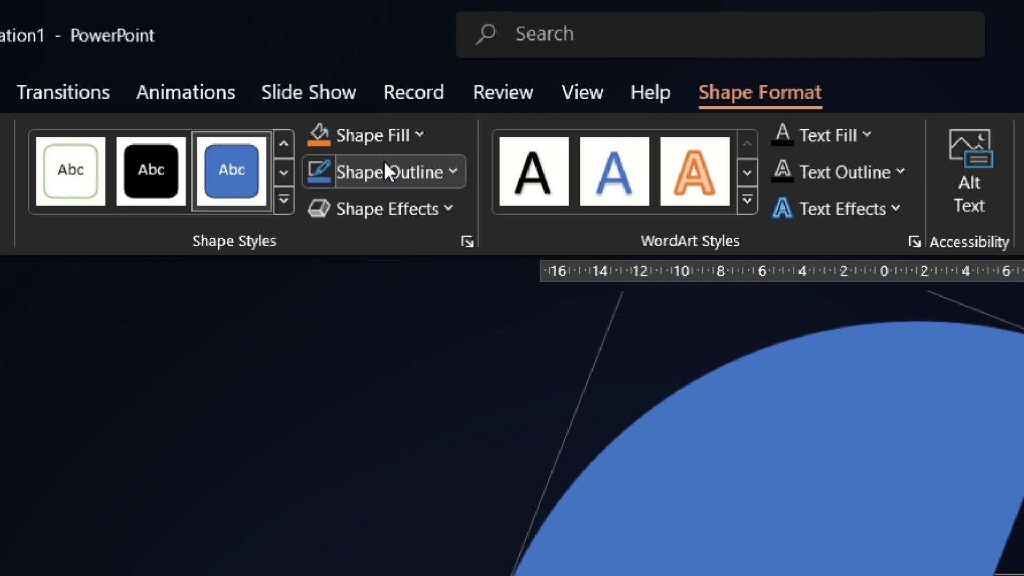
# Sample the jersey's navy with the outline Eyedropper and apply that colour as the partial circle's fill
pyautogui.click(270, 29)
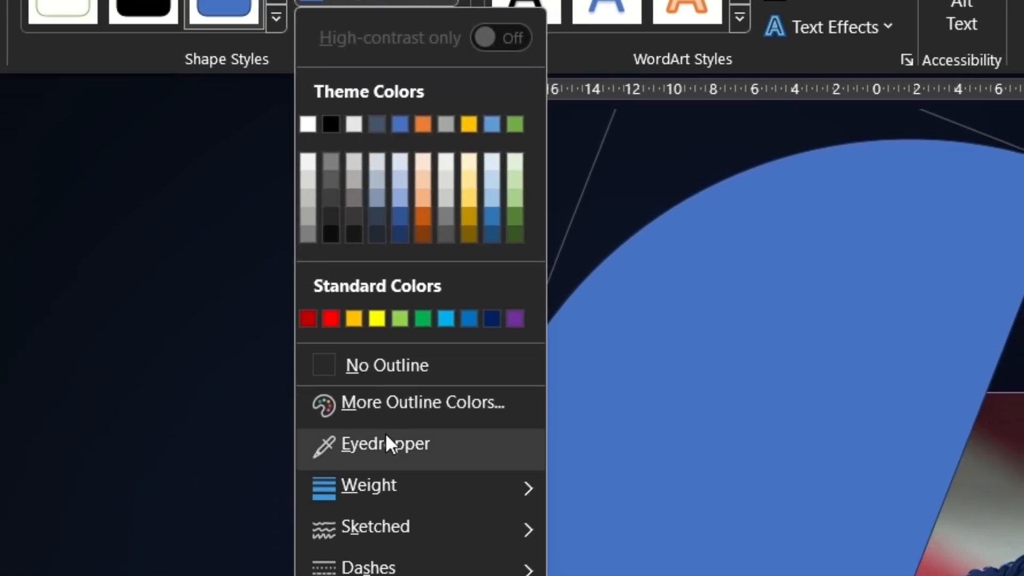
pyautogui.click(385, 551)
pyautogui.click(682, 363)
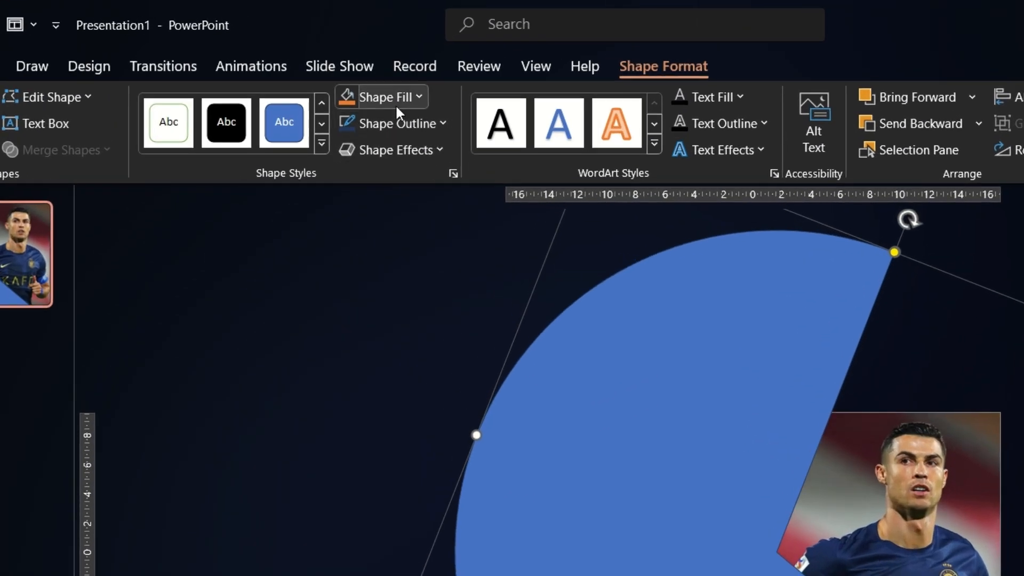
pyautogui.click(395, 104)
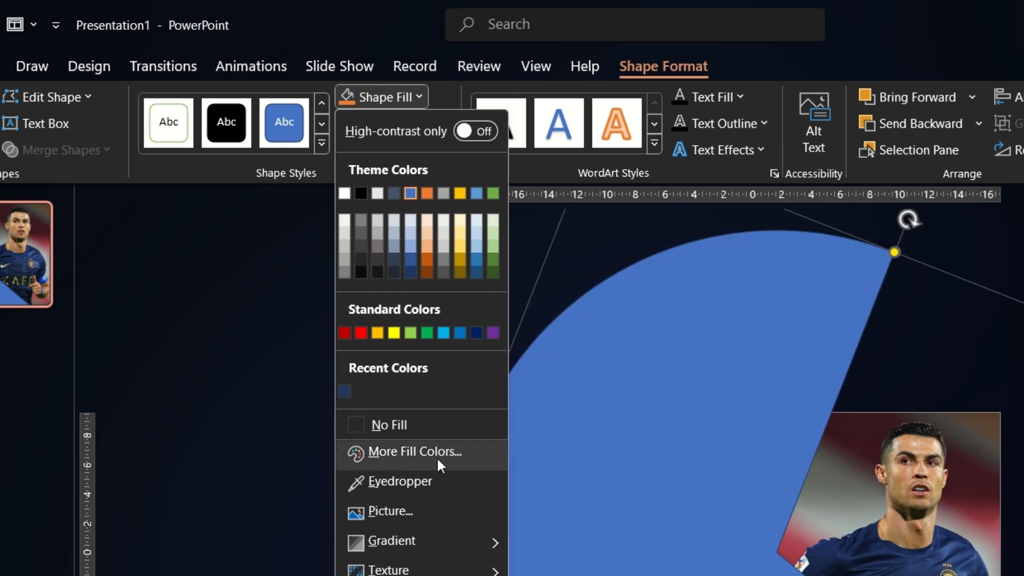
pyautogui.click(345, 391)
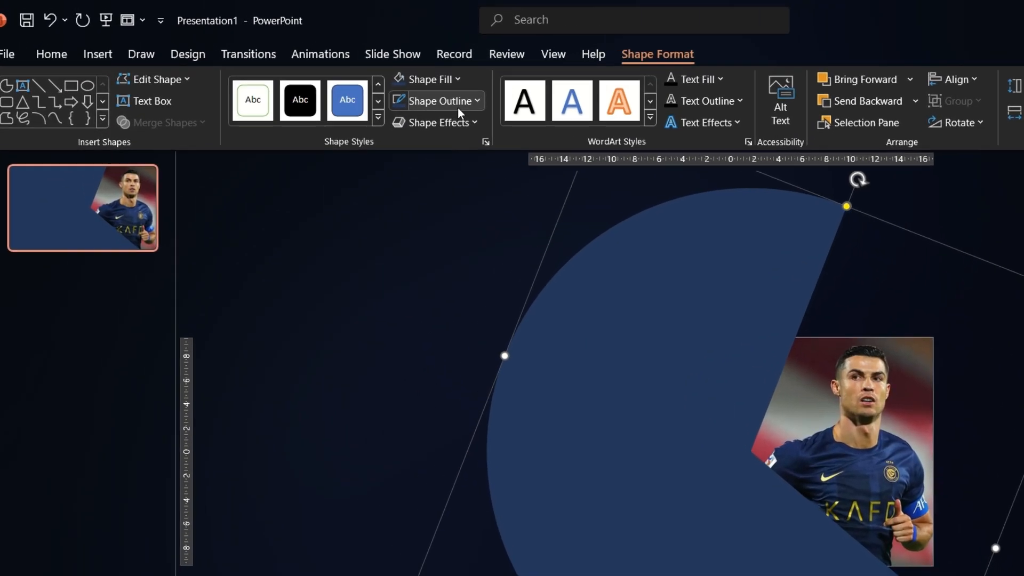
# Give the partial circle a 6 pt outline in the bright blue sampled from the player's armband
pyautogui.click(364, 79)
pyautogui.click(481, 440)
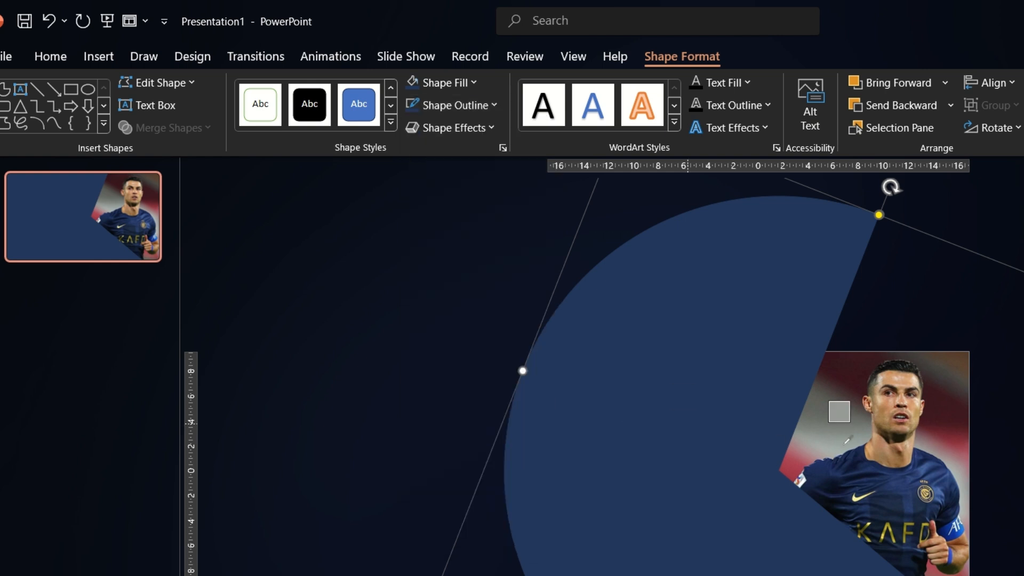
pyautogui.click(947, 529)
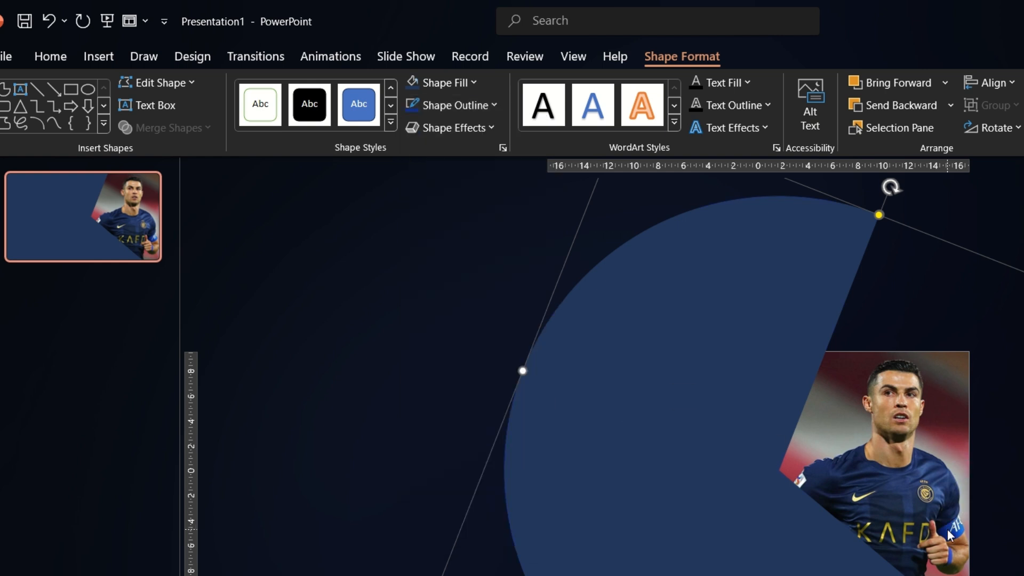
pyautogui.click(479, 107)
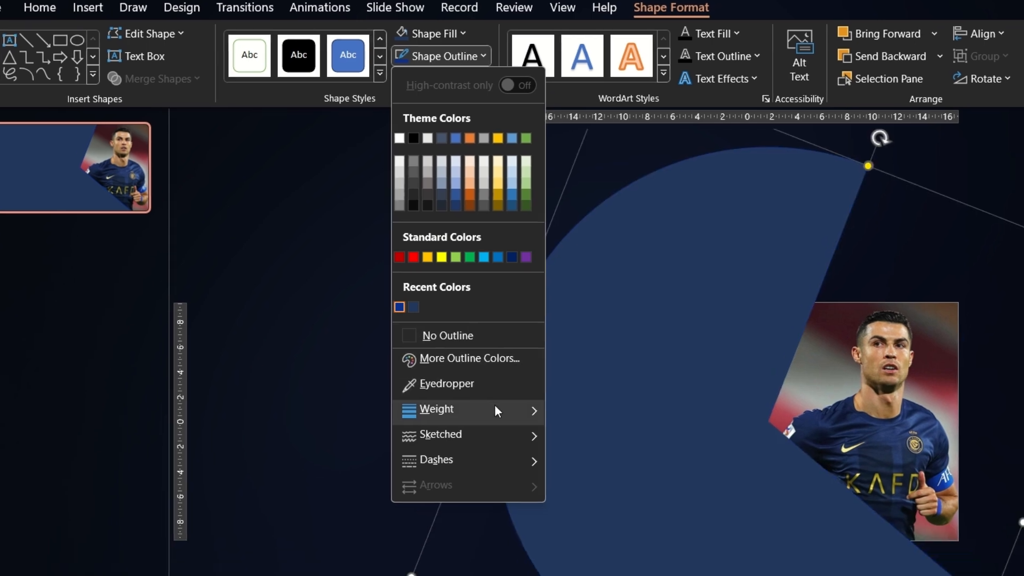
pyautogui.moveTo(495, 453)
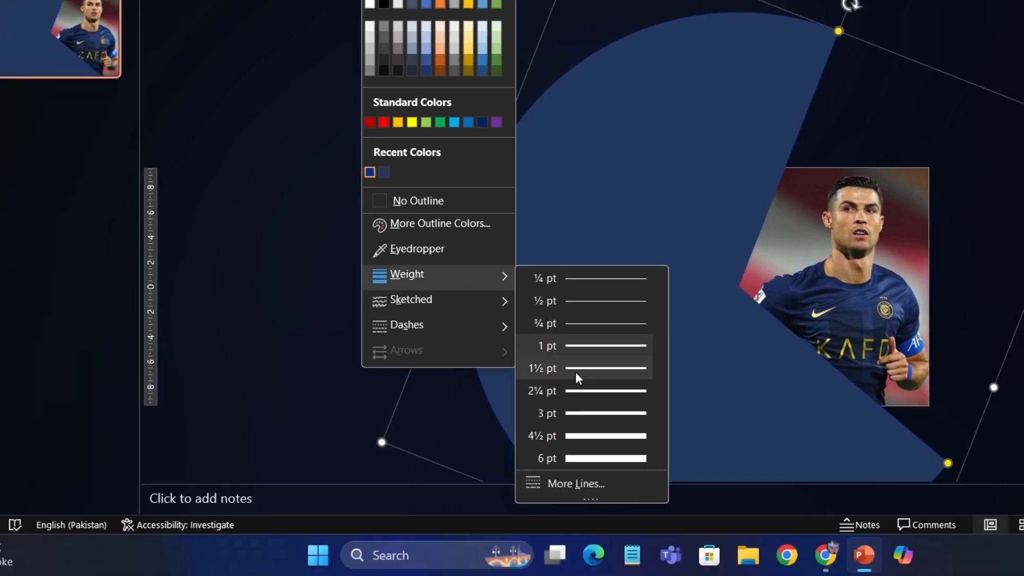
pyautogui.click(581, 457)
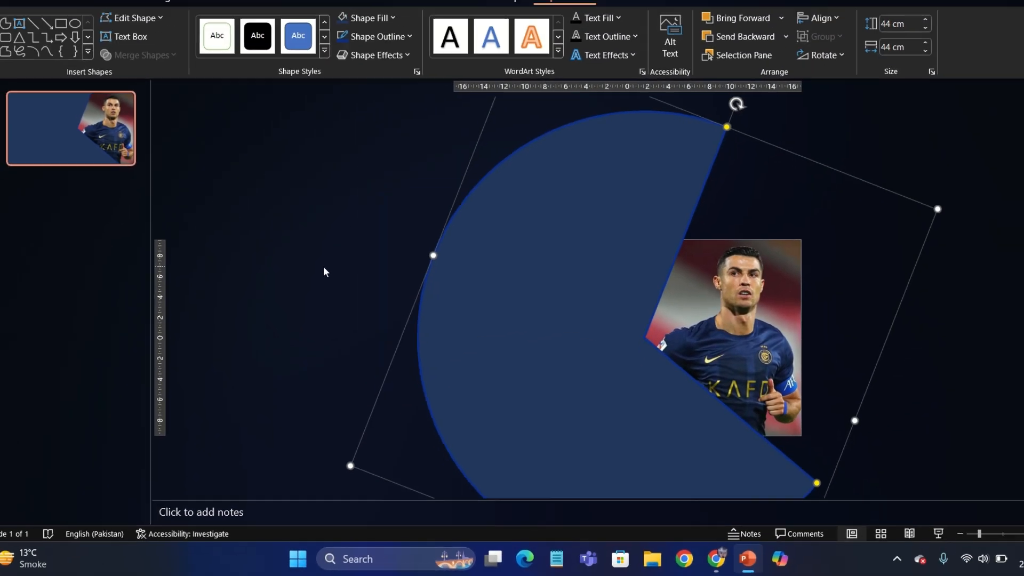
pyautogui.click(323, 272)
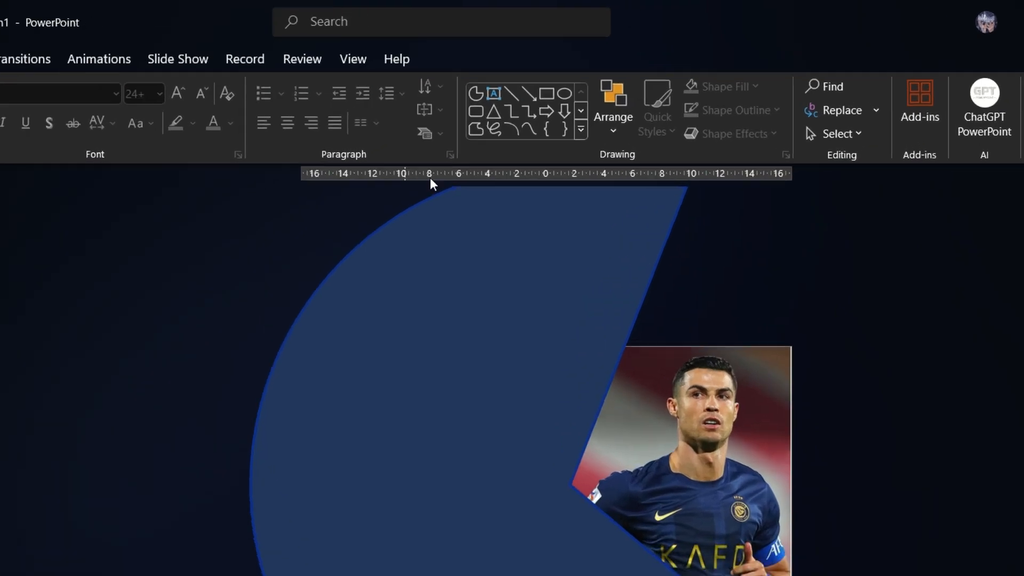
# Add a text box on the partial circle reading CHRISTIANO RONALDO in capitals, with one word on each line
pyautogui.click(555, 67)
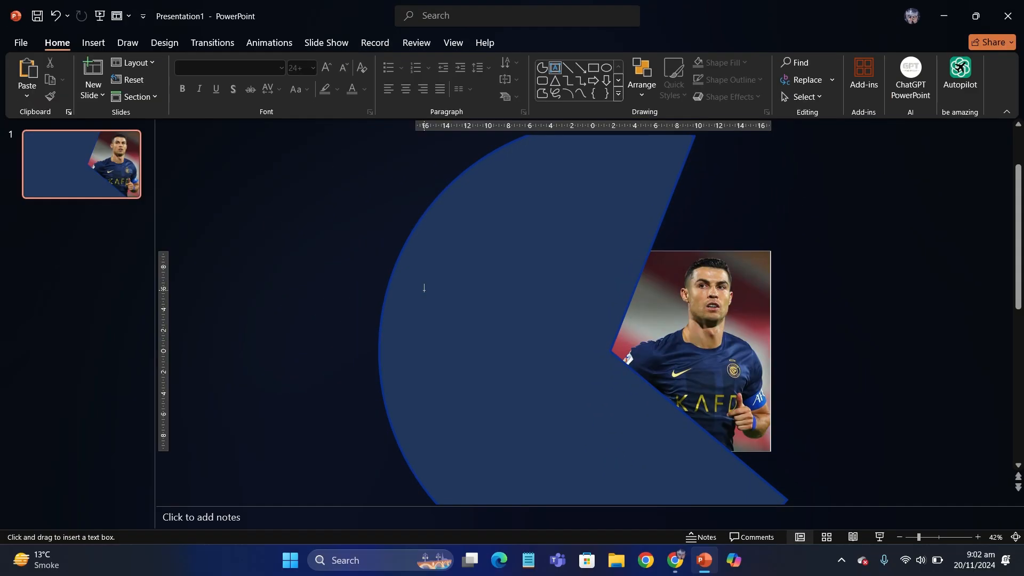
pyautogui.moveTo(424, 288); pyautogui.dragTo(594, 346)
pyautogui.write('CHRIS')
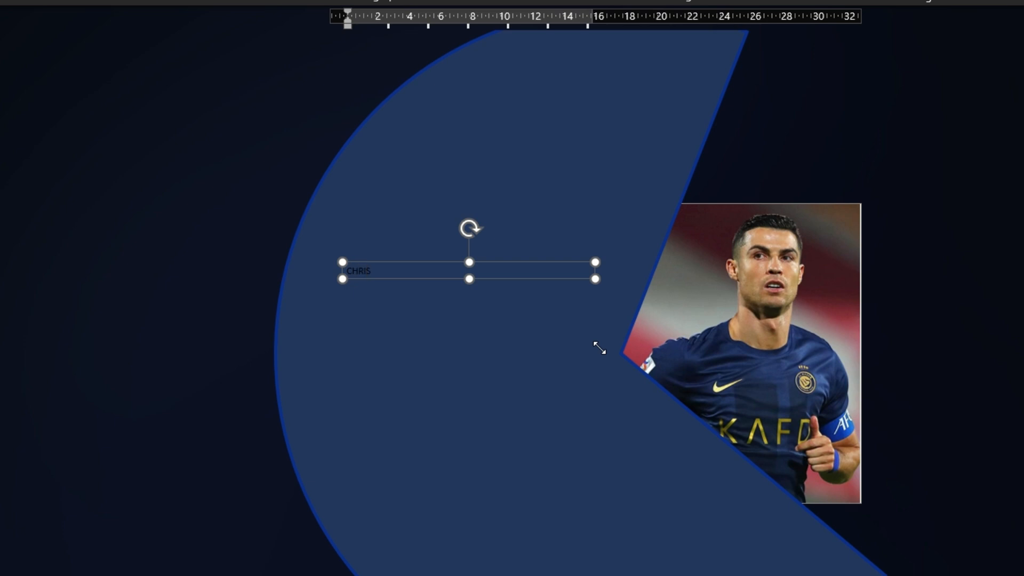
pyautogui.write('TIANO')
pyautogui.press('Return')
pyautogui.write('RONALDO')
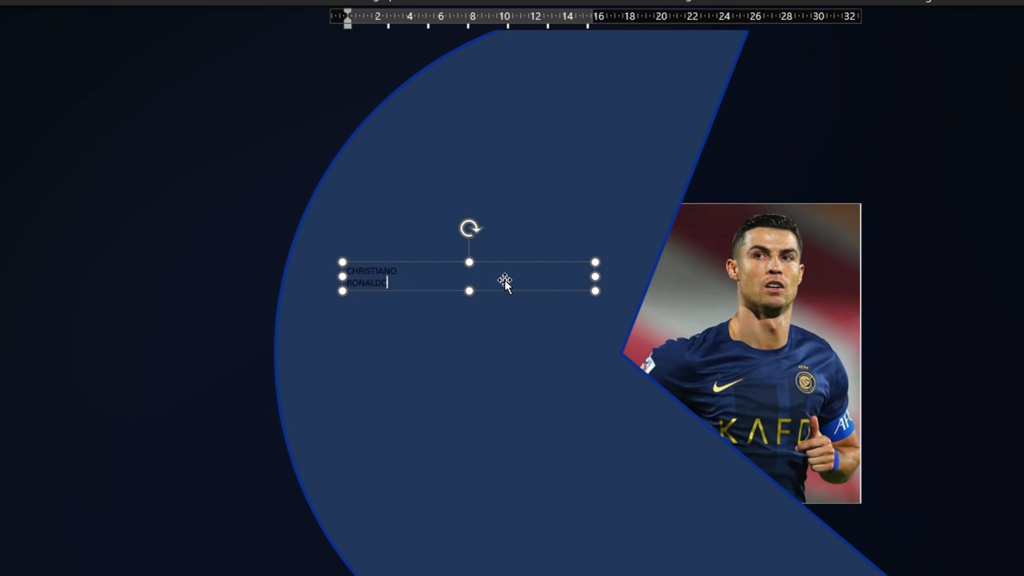
# Set the whole name text box to 96 pt in the Agency FB font
pyautogui.click(506, 296)
pyautogui.click(385, 288)
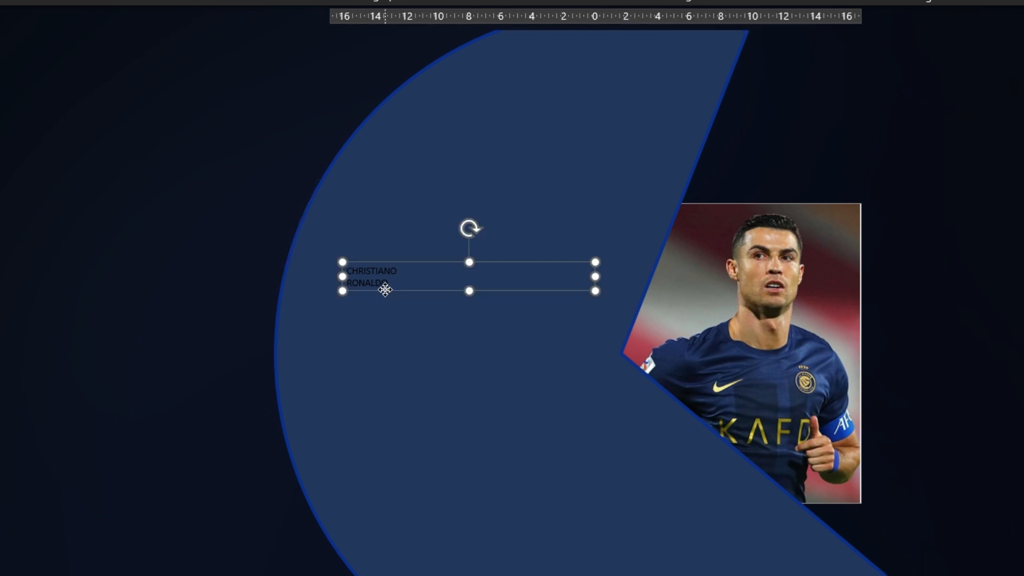
pyautogui.click(271, 101)
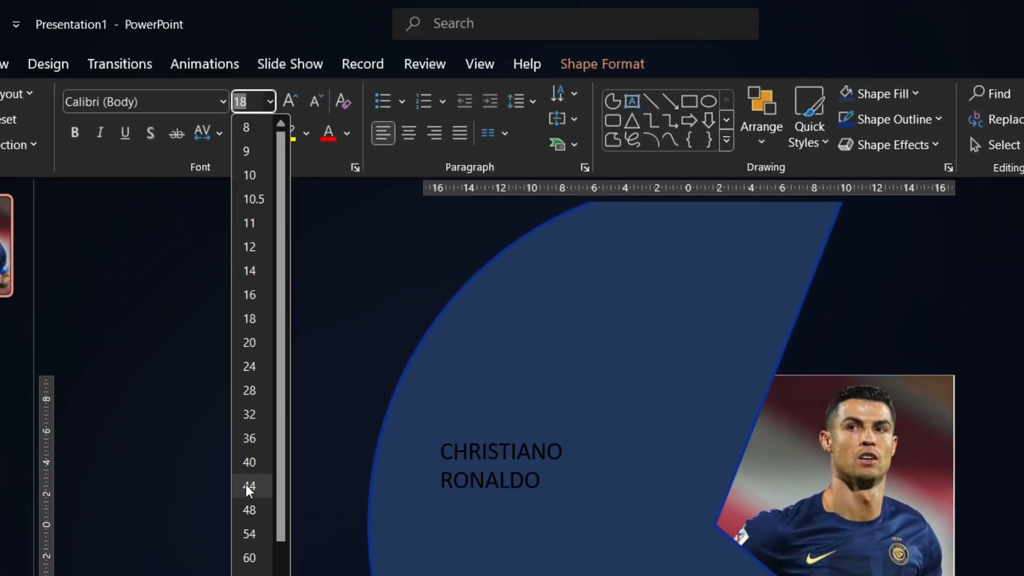
pyautogui.click(261, 575)
pyautogui.click(150, 101)
pyautogui.write('Agency FB')
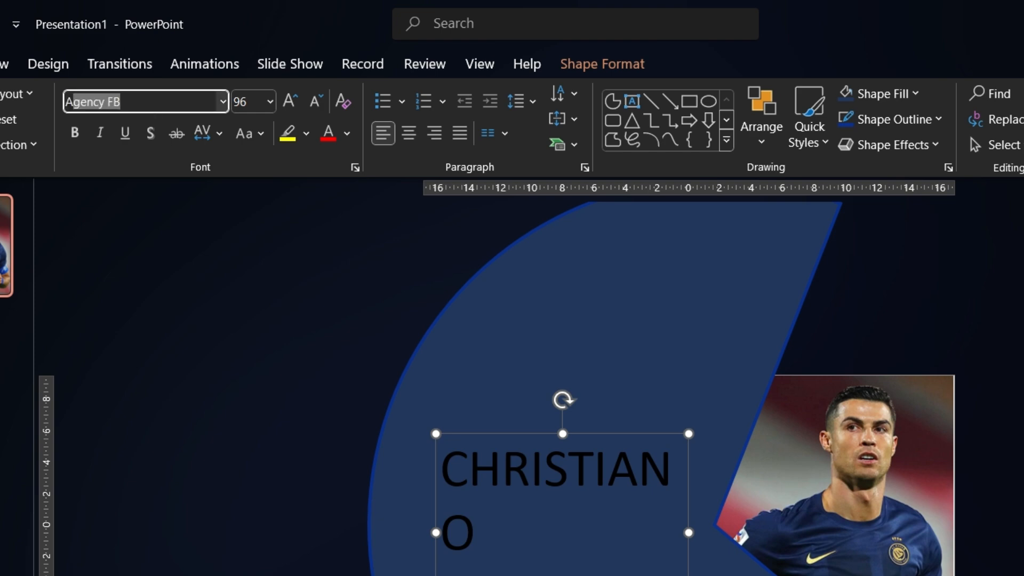
pyautogui.press('Return')
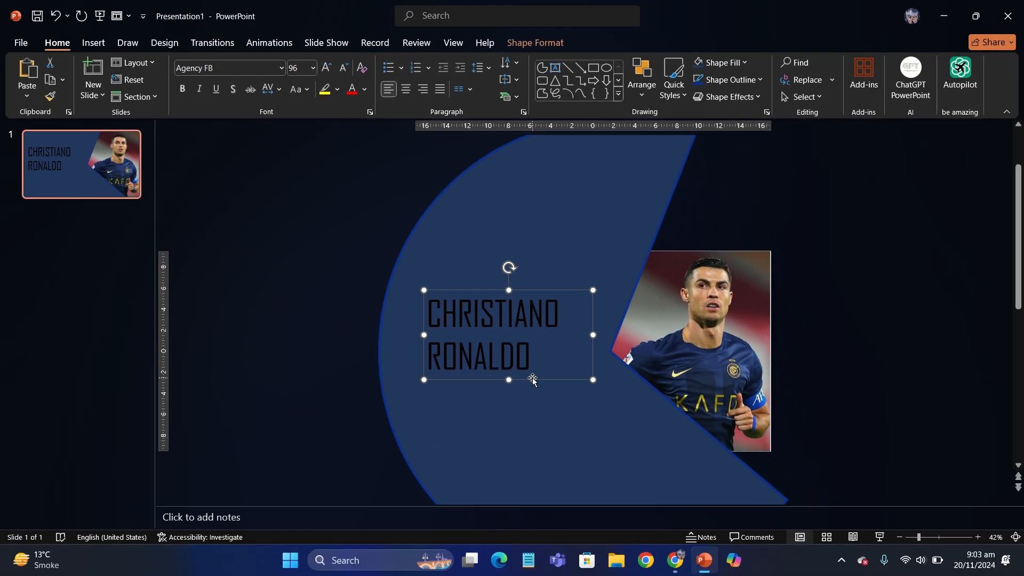
# Centre-align the name's two lines and position the text box on the circle's solid area beside the wedge
pyautogui.moveTo(533, 380); pyautogui.dragTo(549, 362)
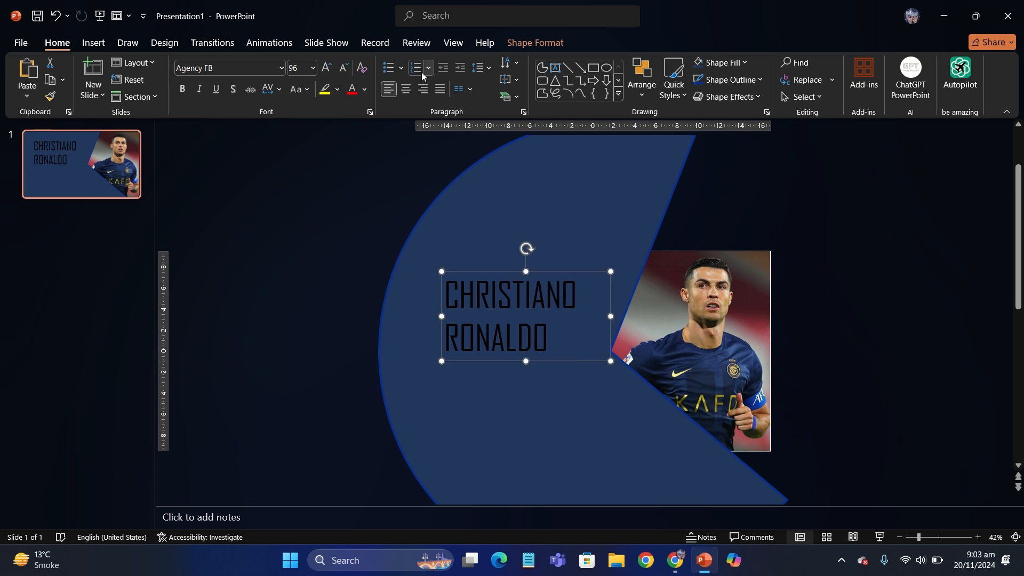
pyautogui.click(408, 87)
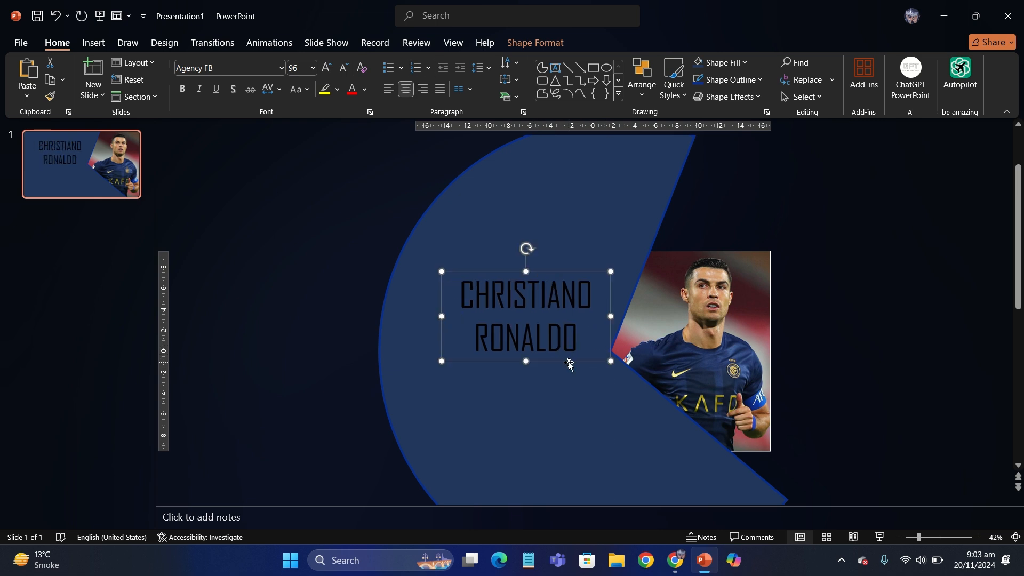
pyautogui.moveTo(568, 362); pyautogui.dragTo(557, 359)
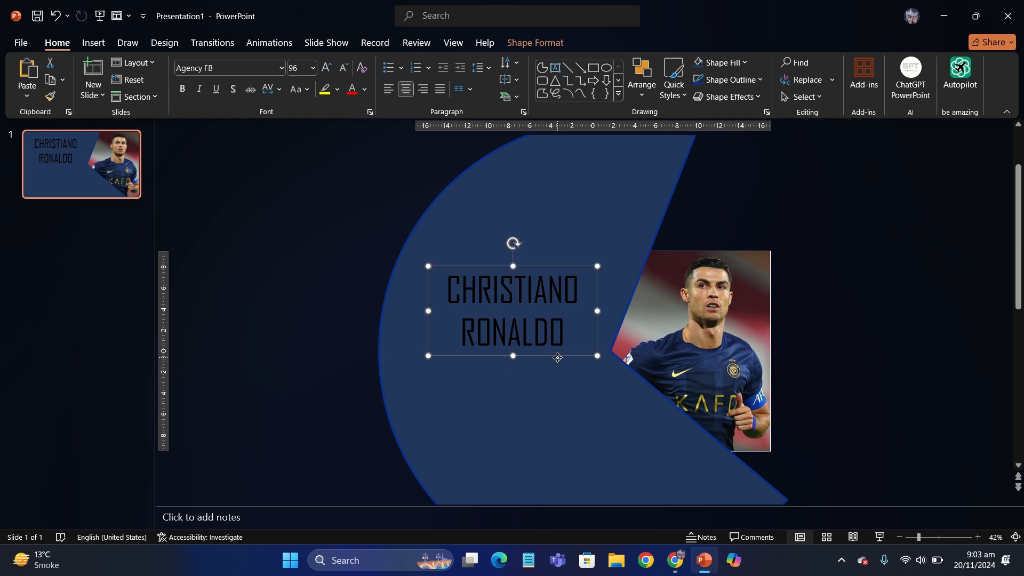
pyautogui.click(556, 358)
pyautogui.click(543, 325)
pyautogui.moveTo(555, 354); pyautogui.dragTo(555, 358)
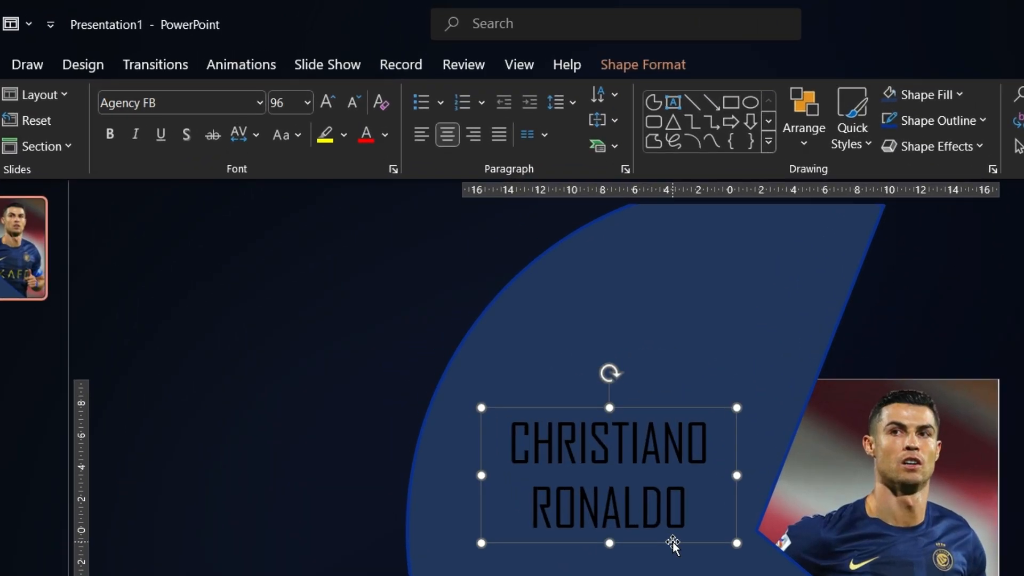
# Change the name's font colour to white
pyautogui.click(385, 134)
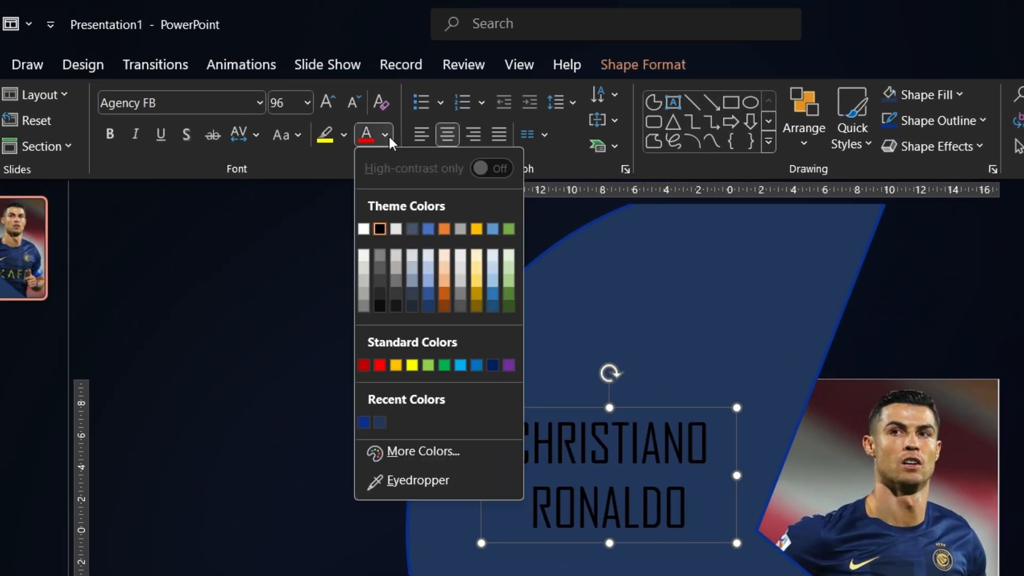
pyautogui.click(366, 228)
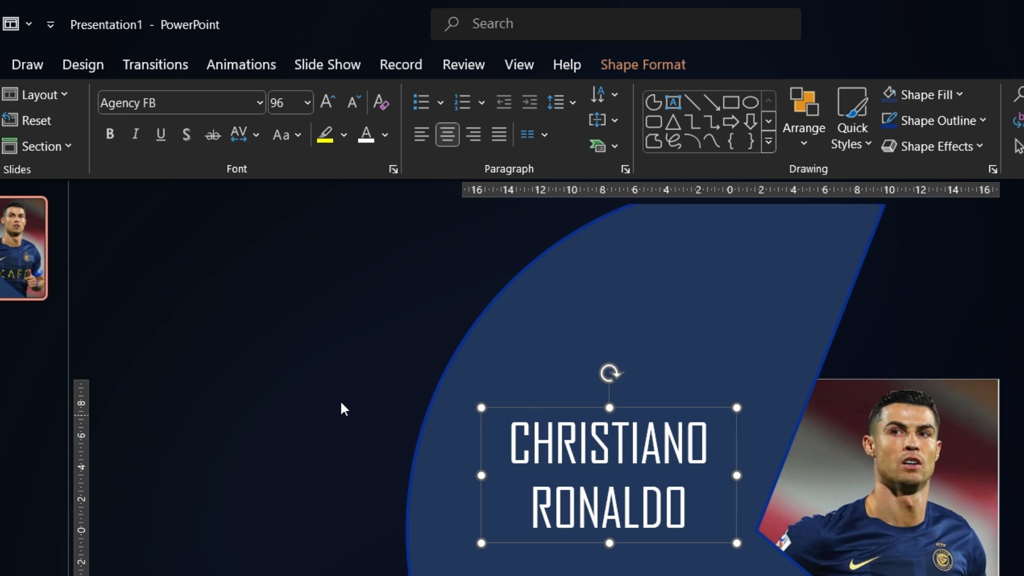
pyautogui.click(294, 394)
# Paste the Lorem ipsum paragraph, centre-align it and fit it in a narrower box beneath the name
pyautogui.write('Lorem ipsum is a dummy or placeholder text commonly used in graphic design, publishing, and web development to fill empty spaces in a layout that do not yet have content.')
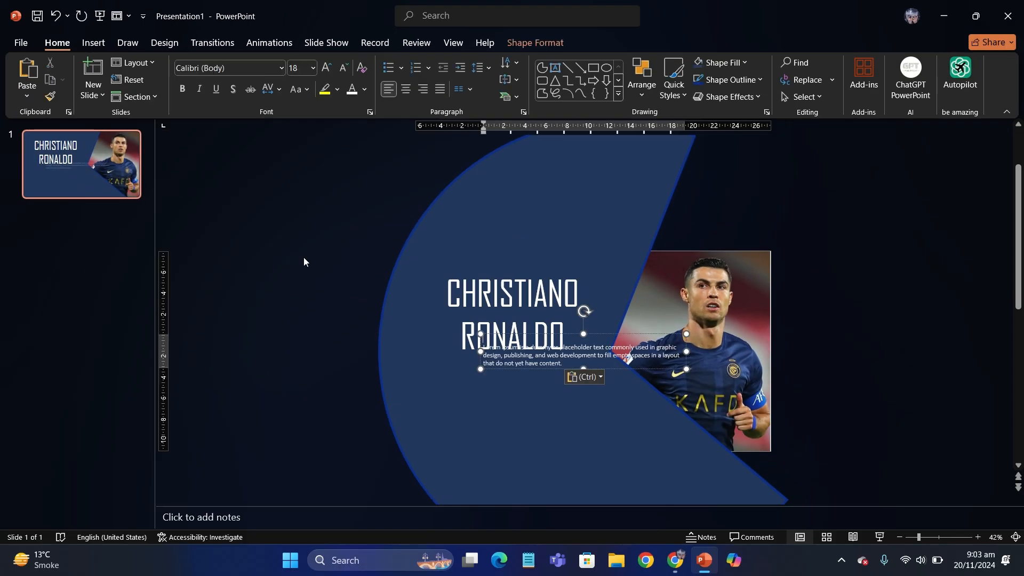
pyautogui.moveTo(628, 369); pyautogui.dragTo(592, 395)
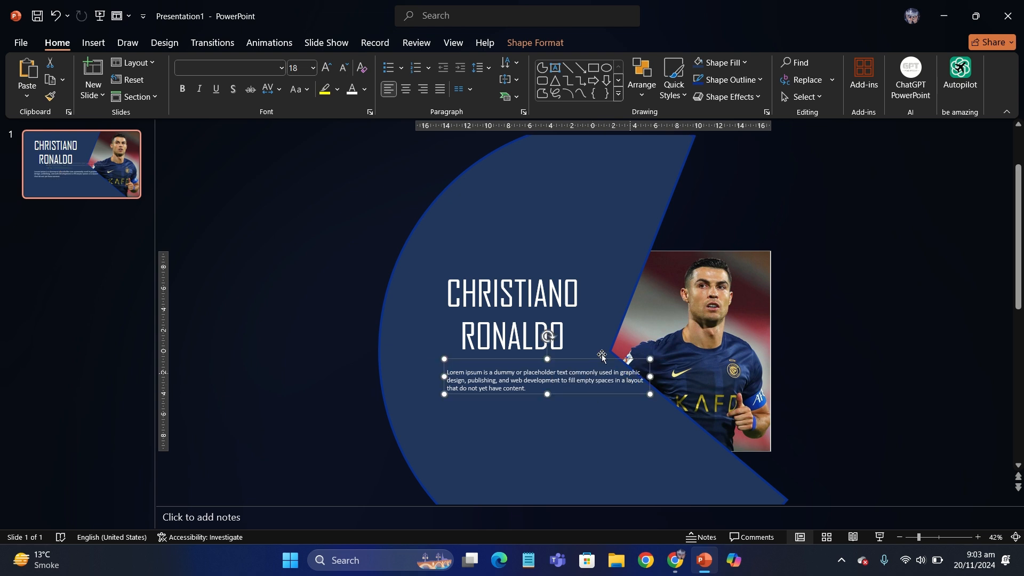
pyautogui.click(406, 89)
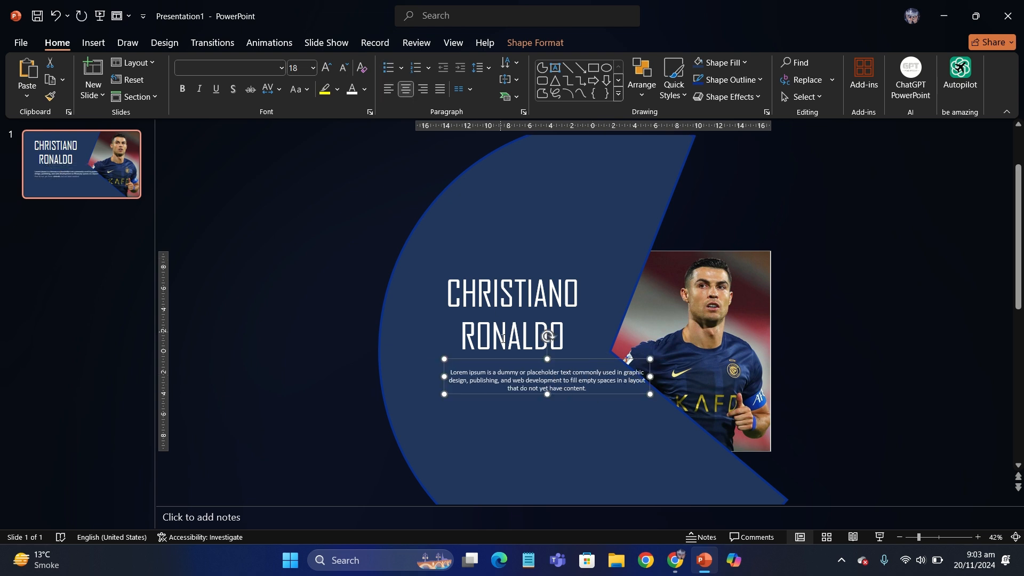
pyautogui.click(450, 369)
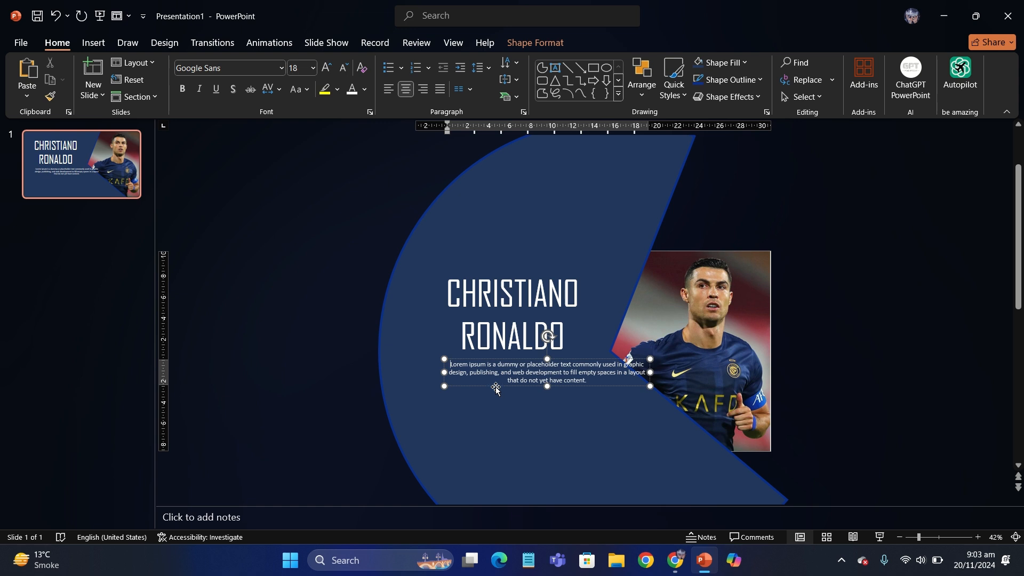
pyautogui.moveTo(495, 388); pyautogui.dragTo(470, 394)
pyautogui.moveTo(623, 378); pyautogui.dragTo(563, 416)
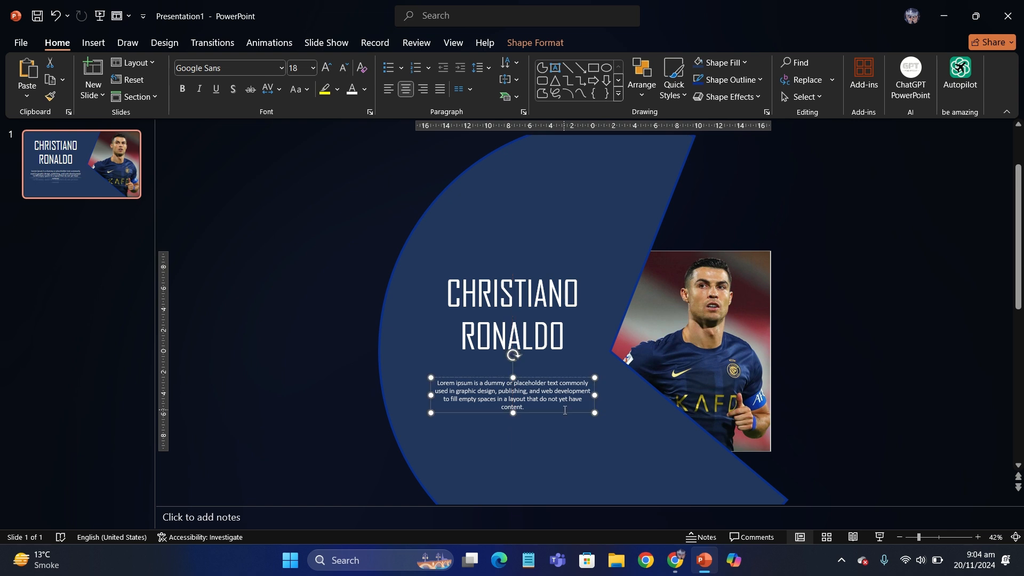
pyautogui.moveTo(541, 361); pyautogui.dragTo(540, 365)
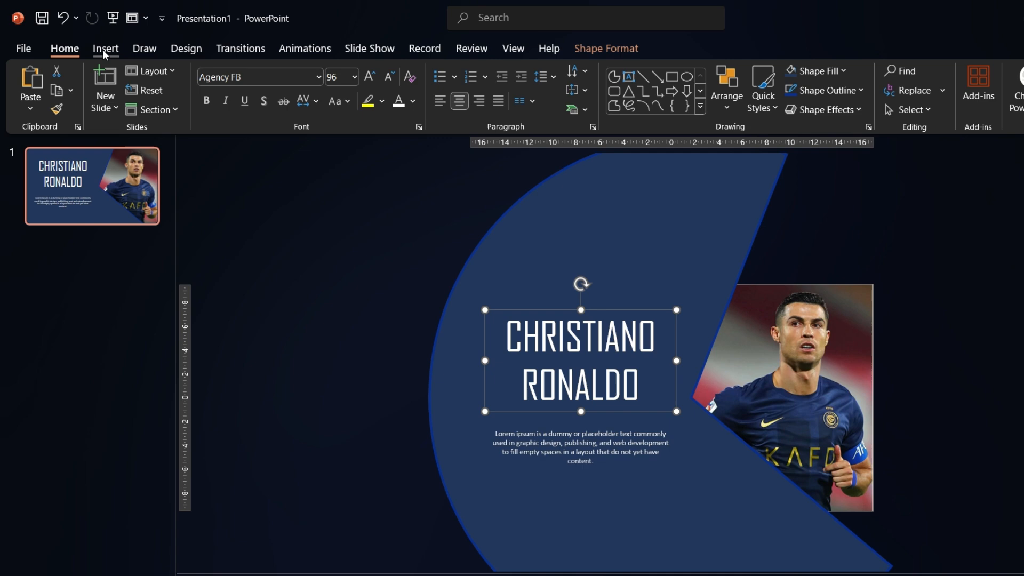
# Draw a straight horizontal line between the name and the Lorem ipsum paragraph, about as wide as the text
pyautogui.click(94, 42)
pyautogui.click(306, 120)
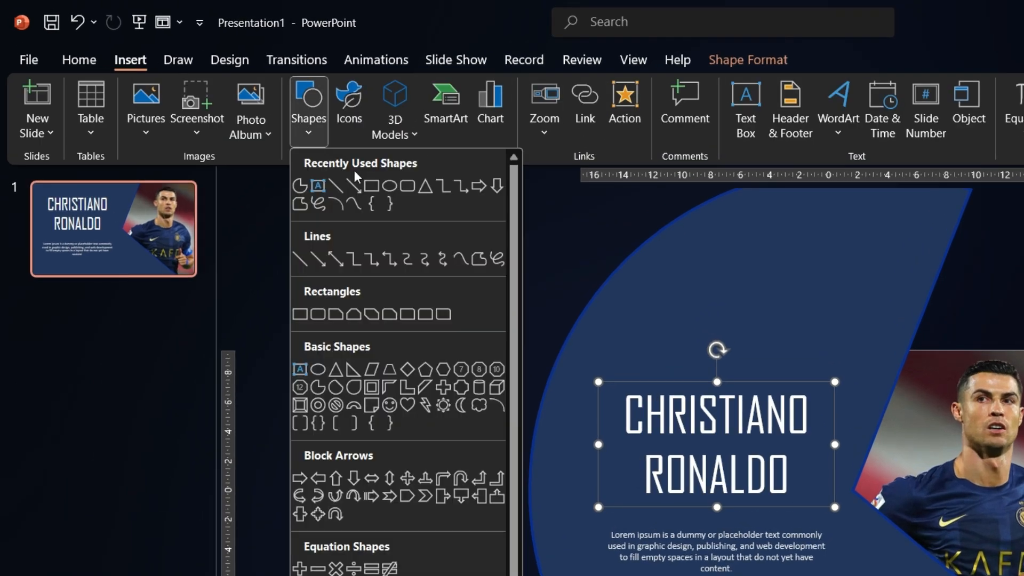
pyautogui.click(335, 186)
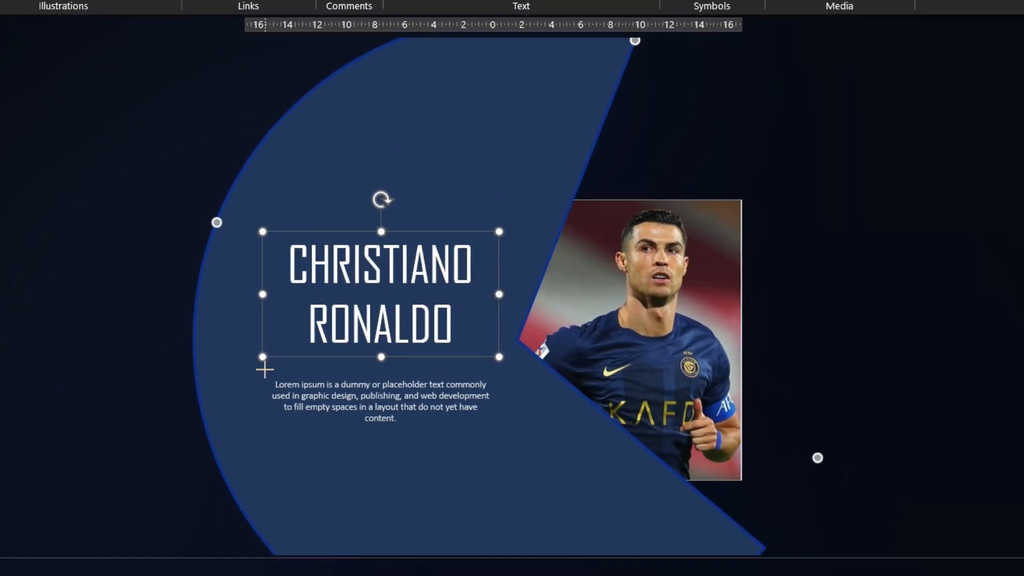
pyautogui.moveTo(264, 369); pyautogui.dragTo(492, 370)
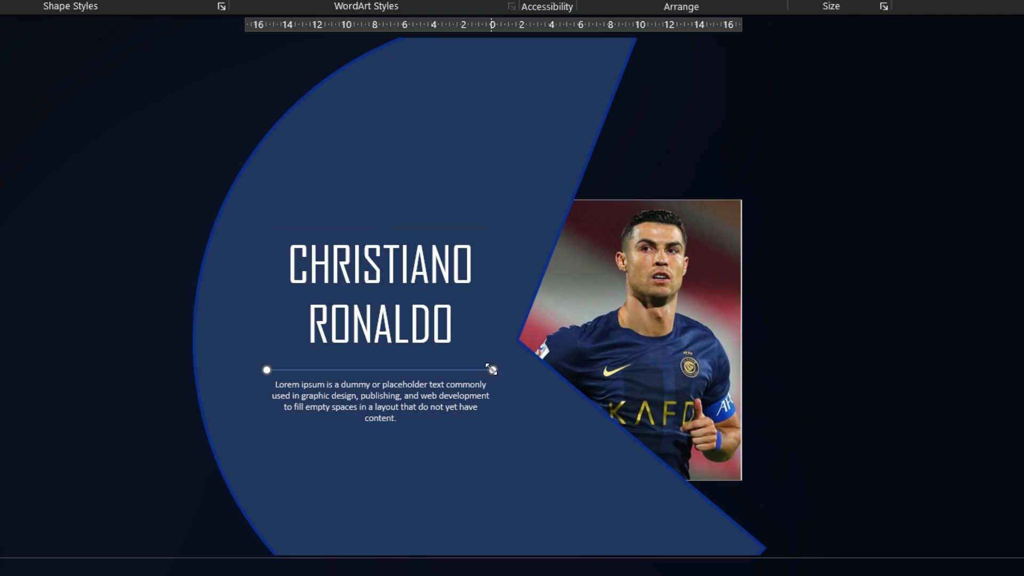
# Make the divider line white with a 2¼ pt weight
pyautogui.click(160, 2)
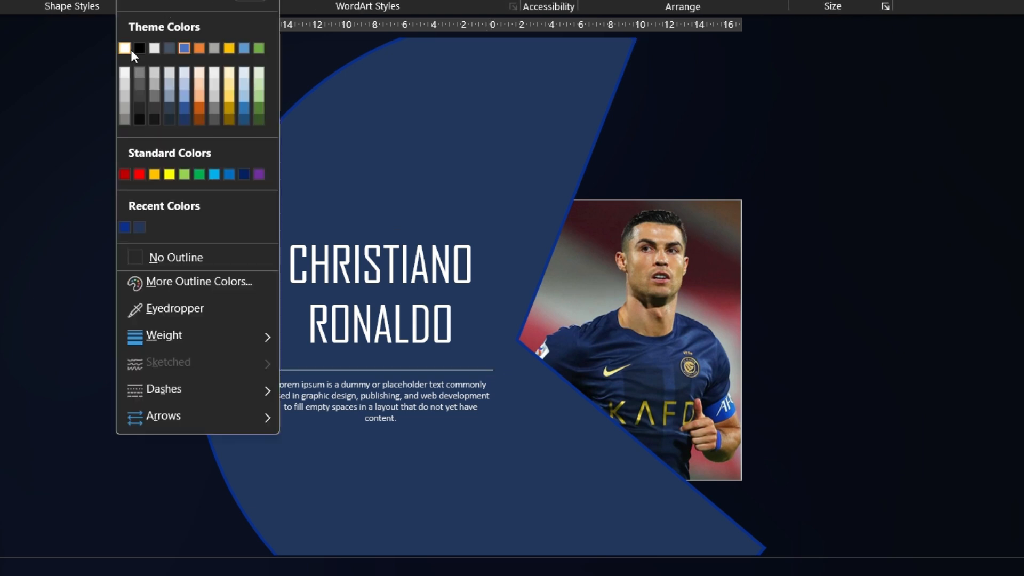
pyautogui.click(130, 50)
pyautogui.click(160, 2)
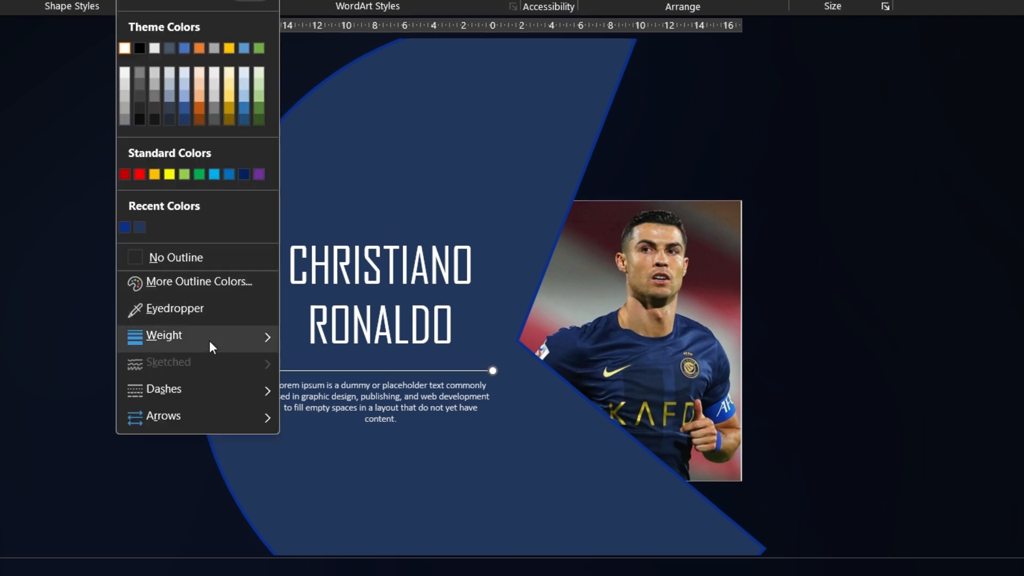
pyautogui.moveTo(209, 340)
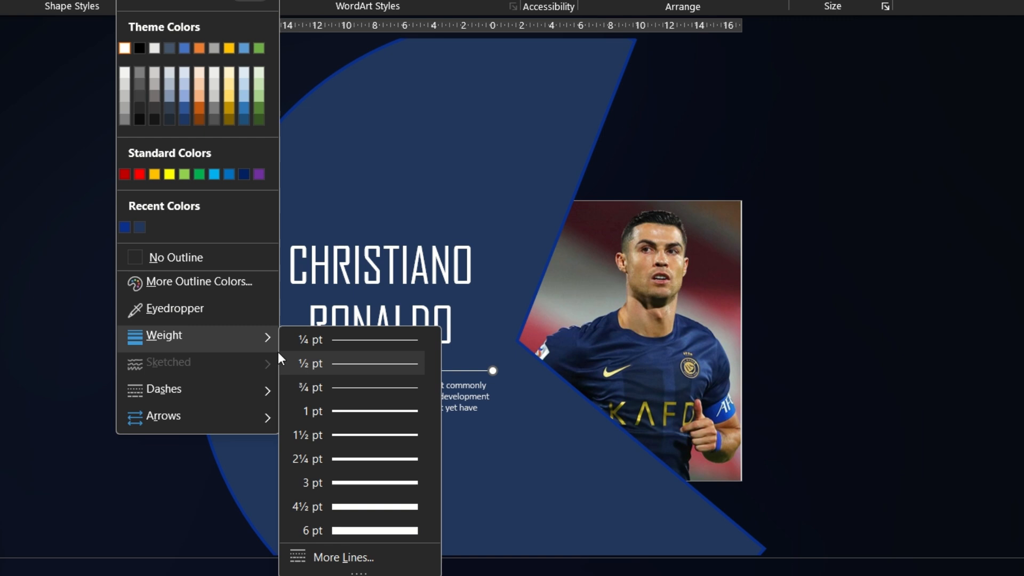
pyautogui.click(349, 457)
pyautogui.click(100, 312)
pyautogui.scroll(3, 99, 312)
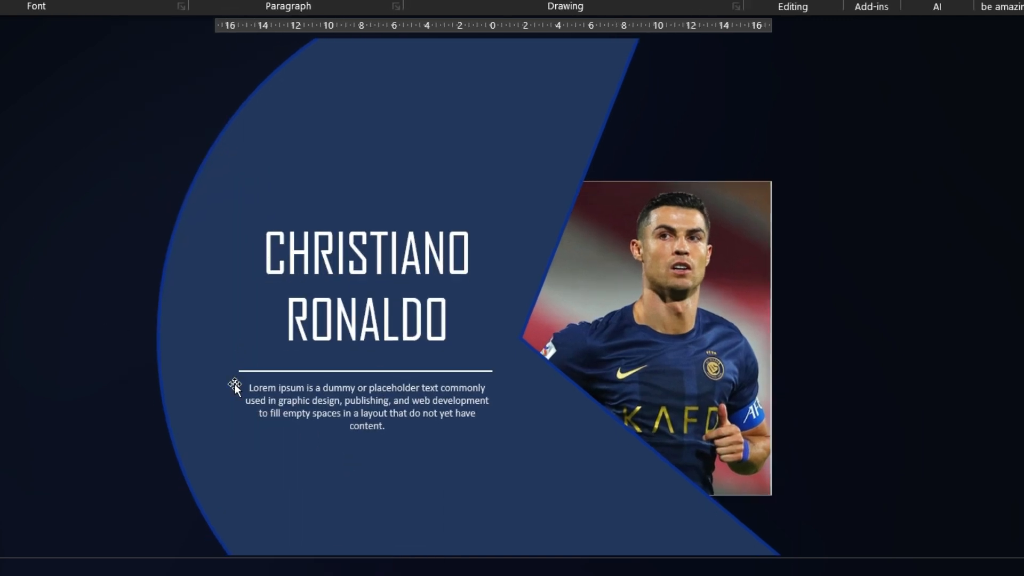
# Nudge the divider line slightly up towards the name and give both its ends round dot caps
pyautogui.moveTo(259, 372); pyautogui.dragTo(258, 367)
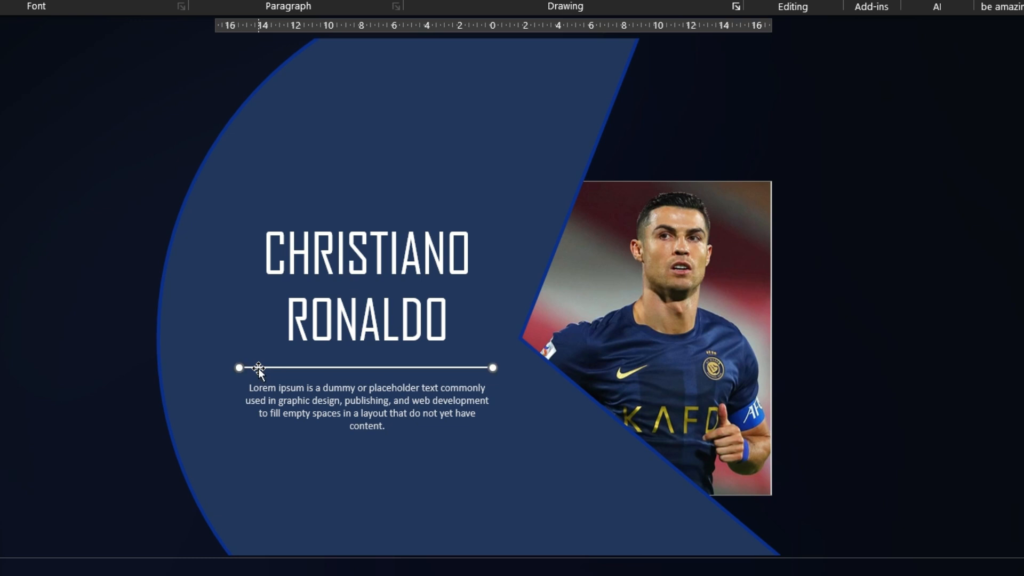
pyautogui.click(458, 0)
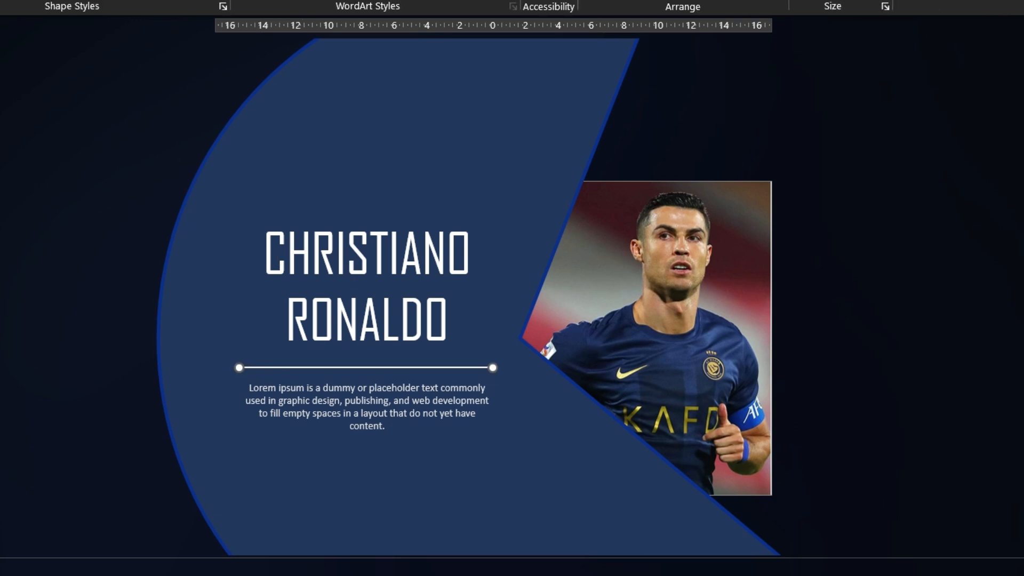
pyautogui.click(208, 0)
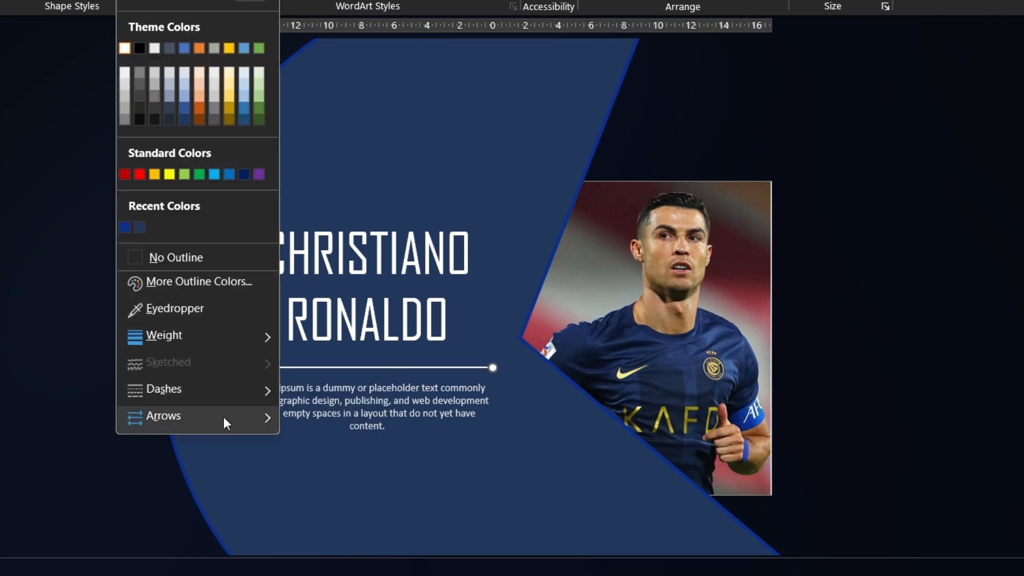
pyautogui.moveTo(223, 417)
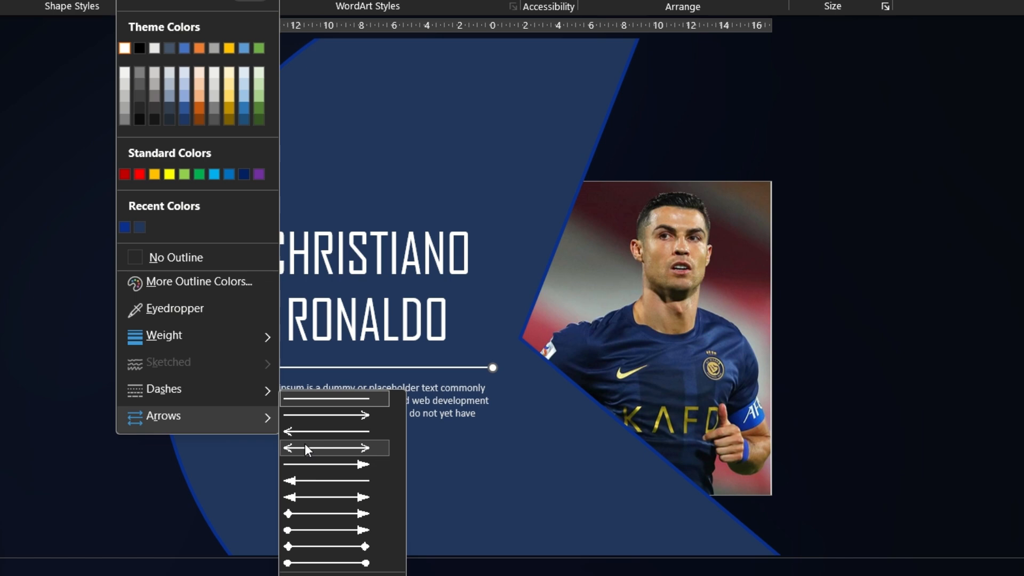
pyautogui.click(363, 562)
pyautogui.click(2, 265)
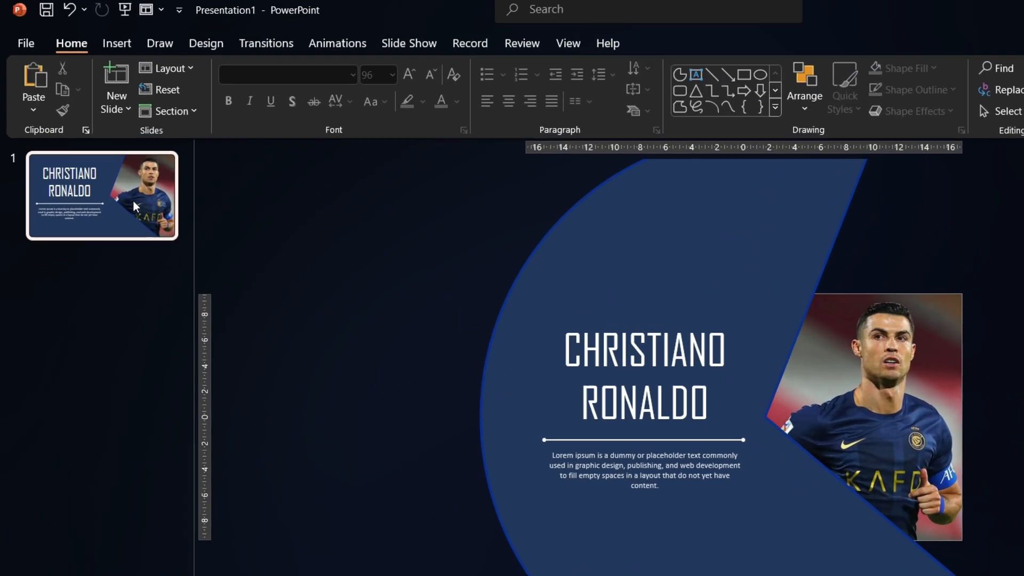
# Duplicate the slide and rotate the partial circle so its wedge reveals the player in the Argentina jersey
pyautogui.rightClick(105, 166)
pyautogui.click(229, 416)
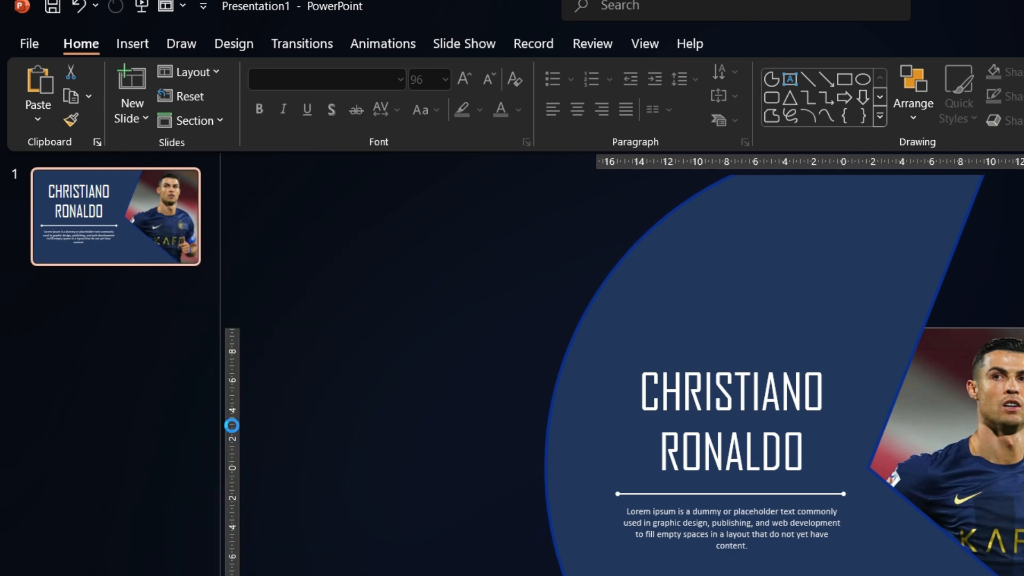
pyautogui.click(794, 311)
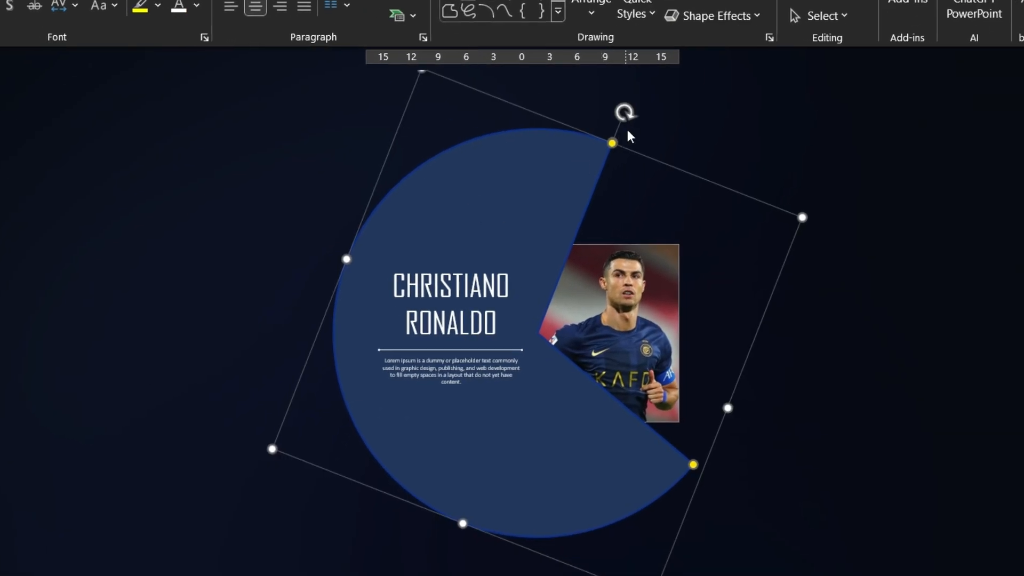
pyautogui.moveTo(627, 108); pyautogui.dragTo(420, 446)
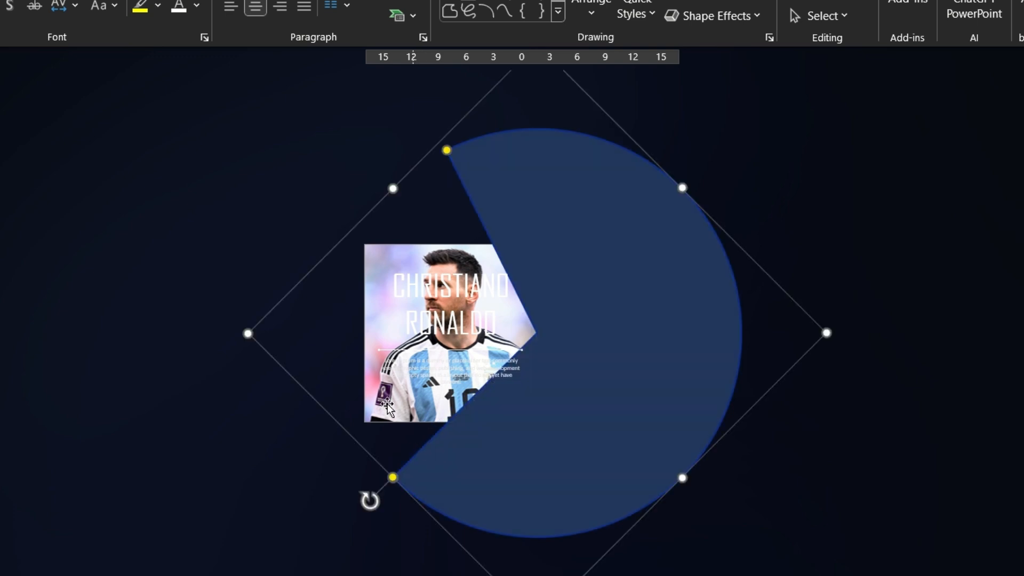
pyautogui.click(281, 266)
# Move the name, divider line and paragraph together onto the circle's solid half beside the wedge, and cut and paste them back
pyautogui.keyDown('ctrl'); pyautogui.scroll(2, 276, 235); pyautogui.keyUp('ctrl')
pyautogui.moveTo(271, 188); pyautogui.dragTo(597, 447)
pyautogui.keyDown('shift'); pyautogui.click(451, 408); pyautogui.keyUp('shift')
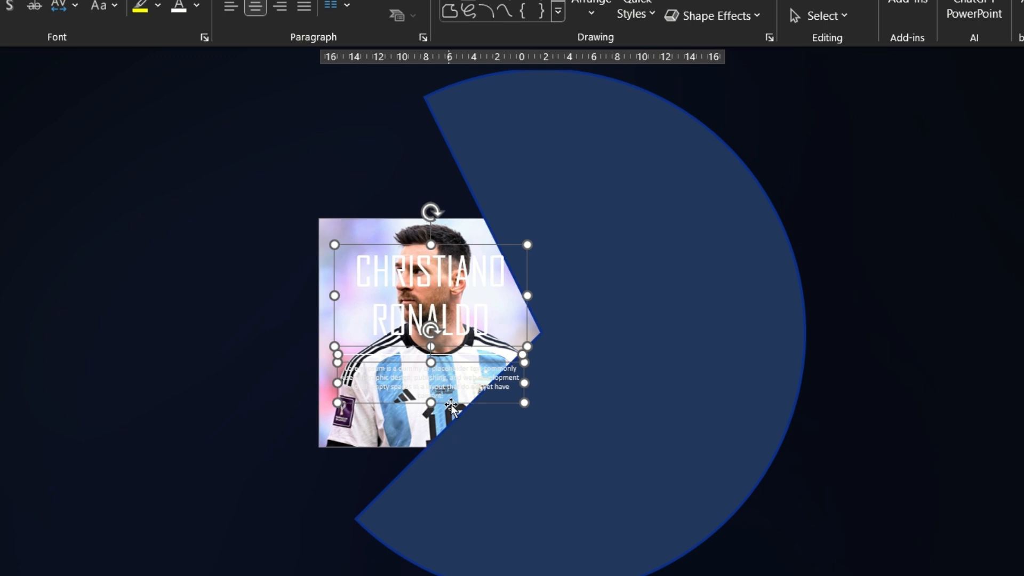
pyautogui.moveTo(451, 408); pyautogui.dragTo(651, 397)
pyautogui.hotkey('ctrl', 'x')
pyautogui.hotkey('ctrl', 'v')
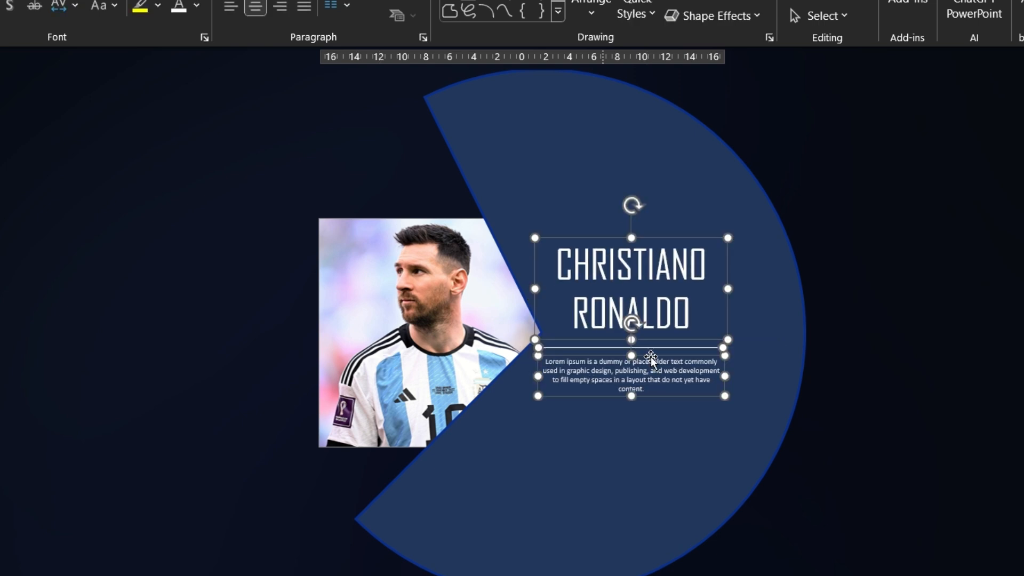
# Nudge the name, divider line and paragraph slightly down and replace the name with LEONAL MESSI on two lines
pyautogui.moveTo(665, 399); pyautogui.dragTo(663, 404)
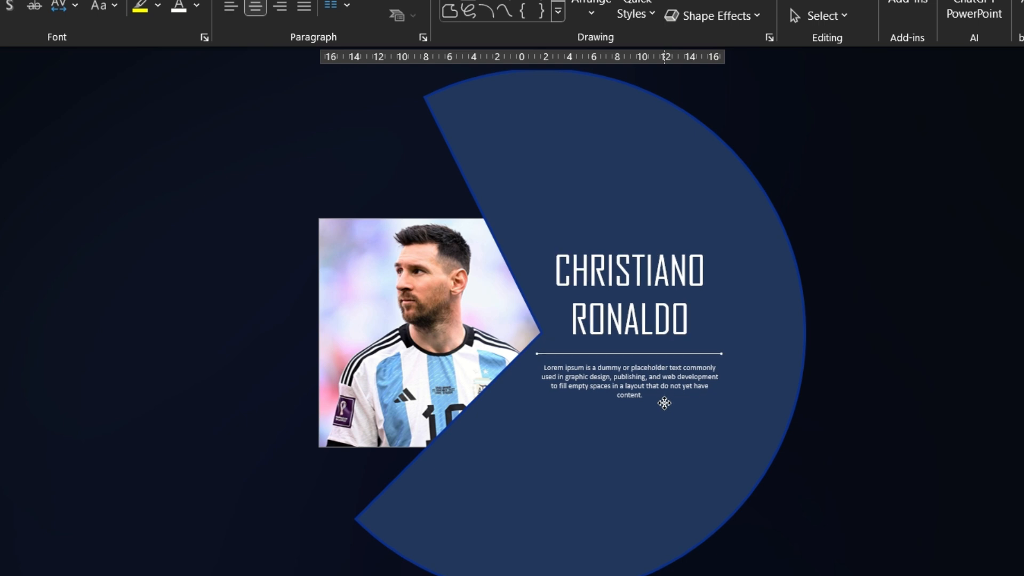
pyautogui.scroll(2, 187, 289)
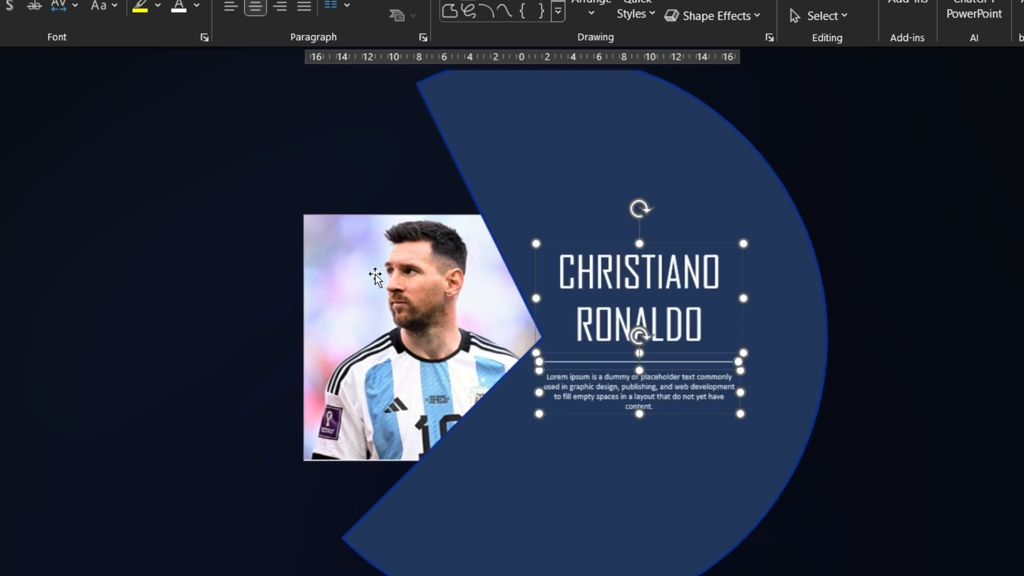
pyautogui.moveTo(565, 275); pyautogui.dragTo(713, 322)
pyautogui.write('LEONAL')
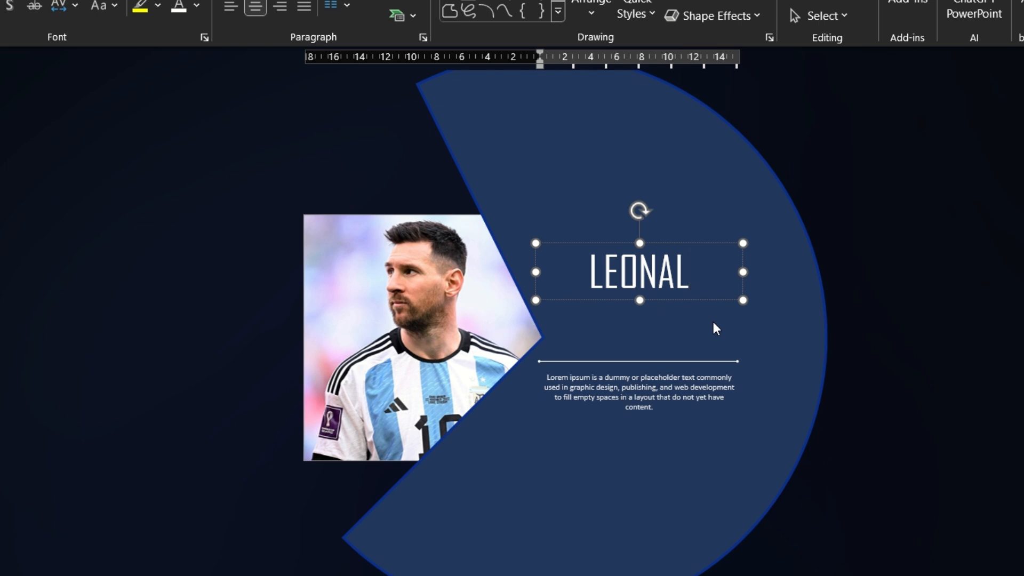
pyautogui.press('Return')
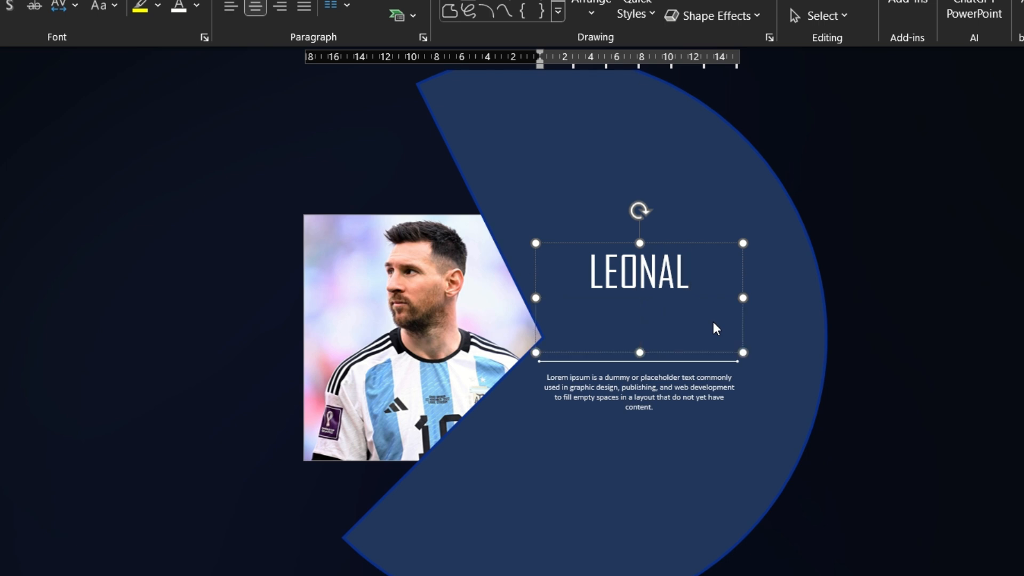
pyautogui.write('MESSI')
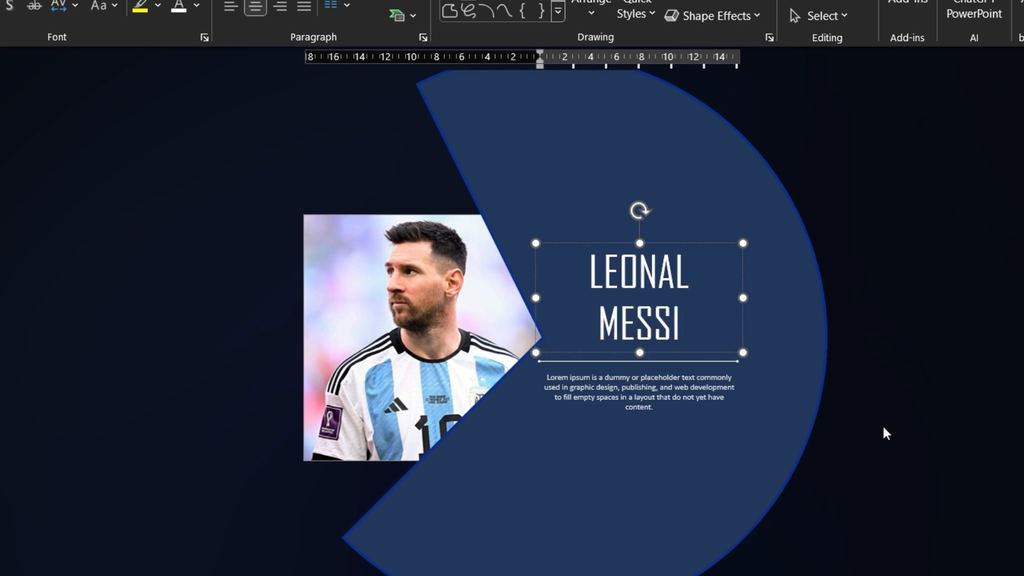
pyautogui.click(882, 427)
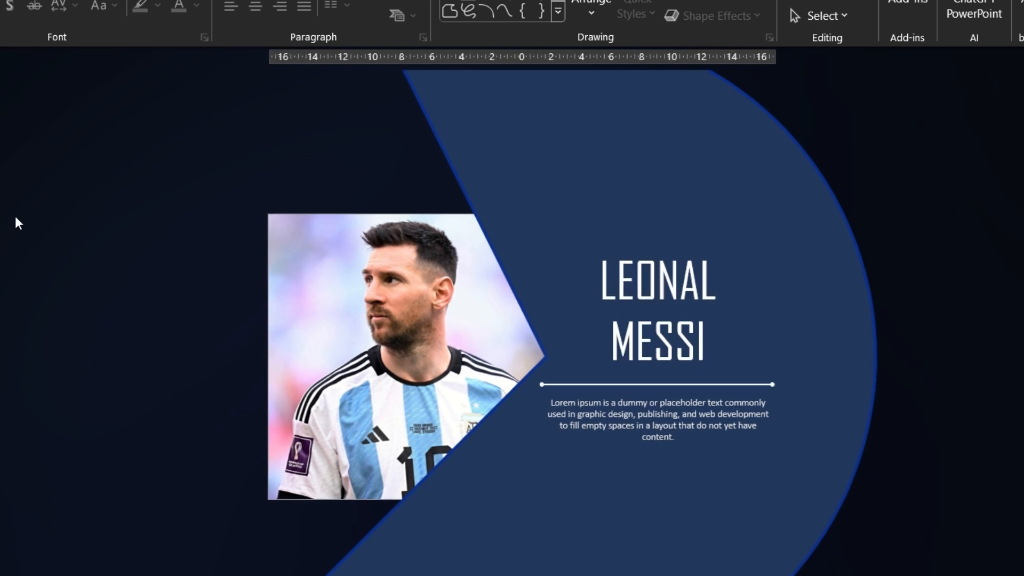
# Recolour the partial circle's outline with the light blue sampled from the stripe of the Argentina jersey
pyautogui.click(533, 206)
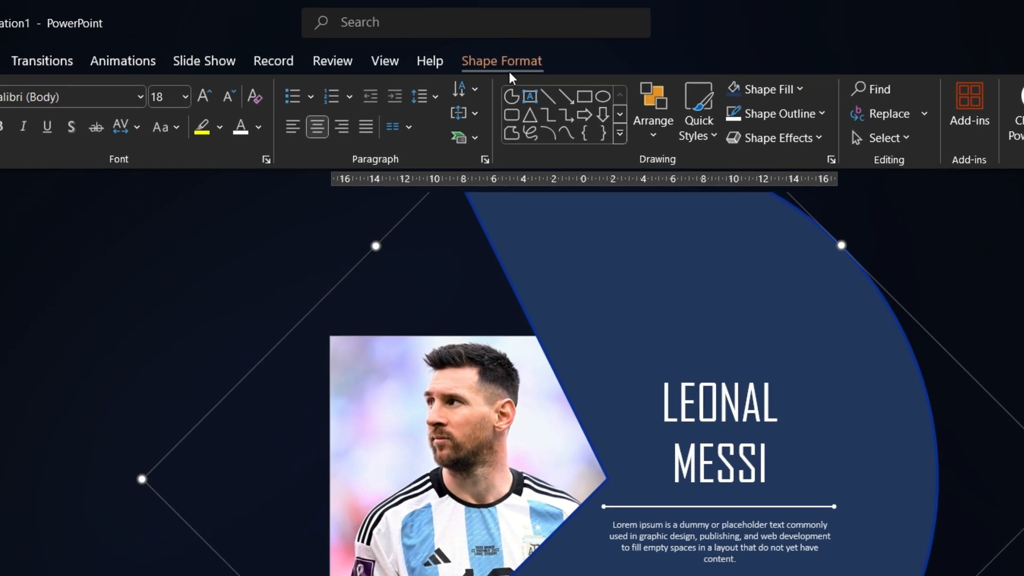
pyautogui.click(509, 64)
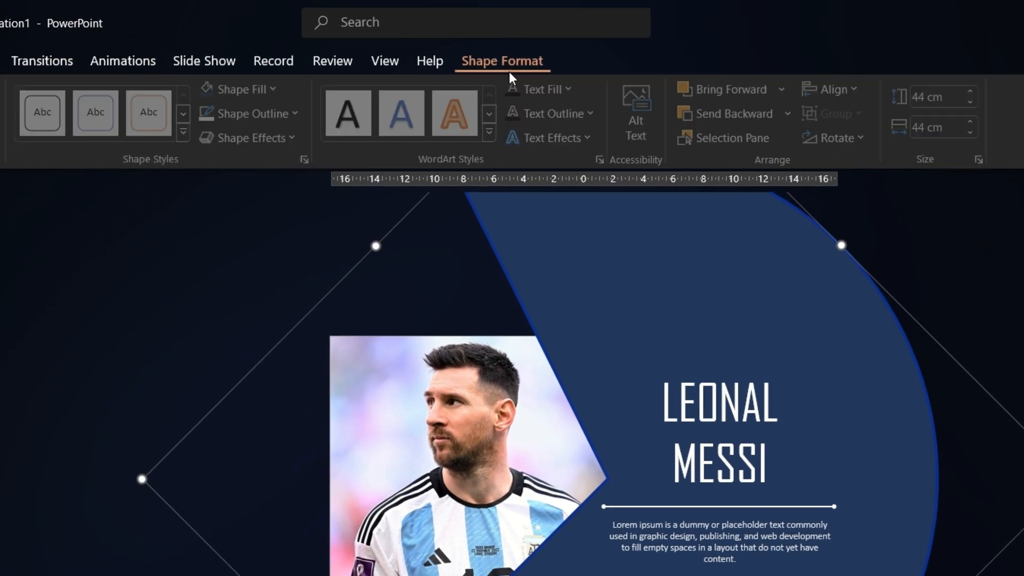
pyautogui.click(279, 112)
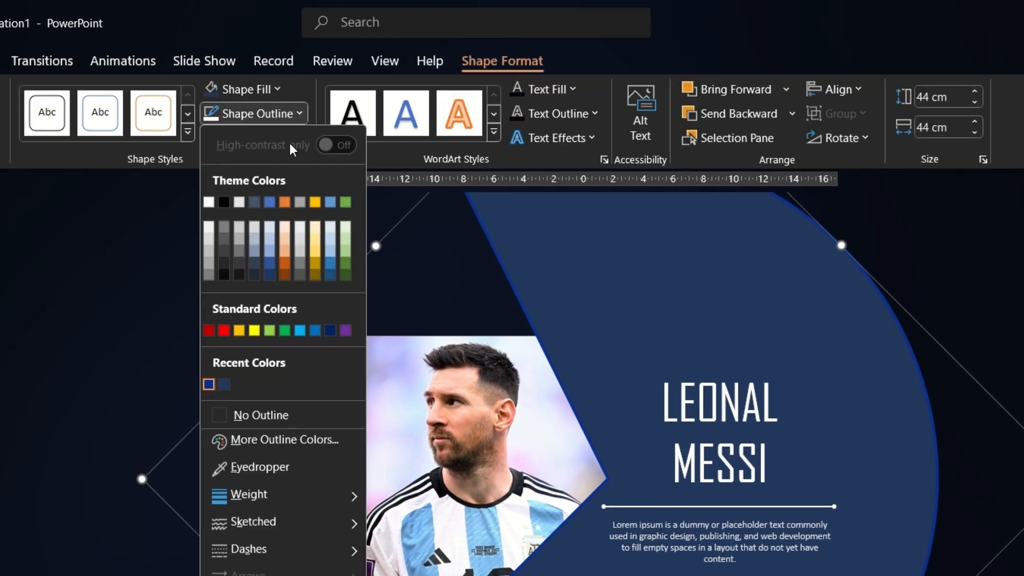
pyautogui.click(291, 467)
pyautogui.click(417, 526)
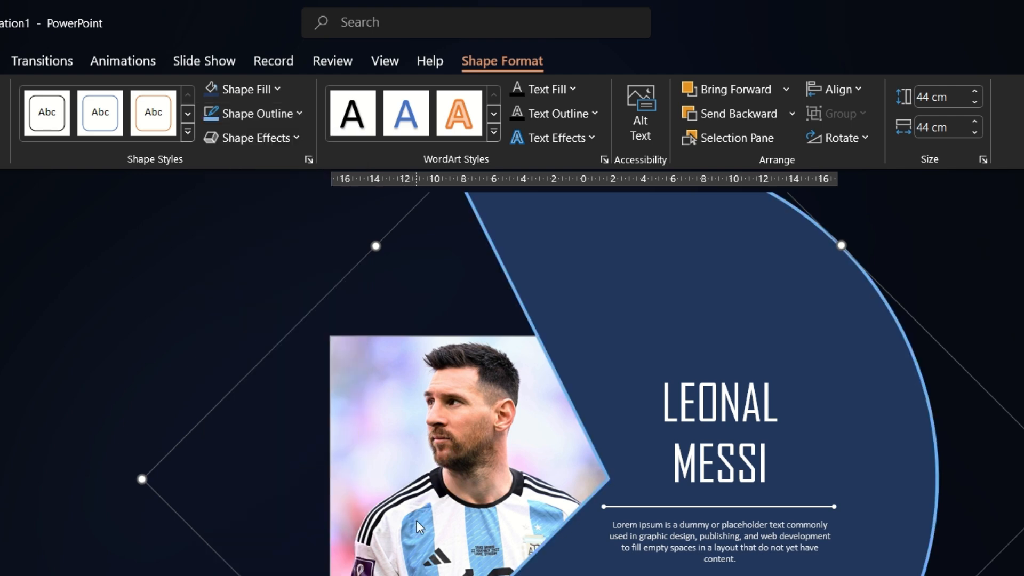
# Fill the partial circle with the dark purple sampled from the sleeve badge on the Argentina jersey
pyautogui.click(266, 91)
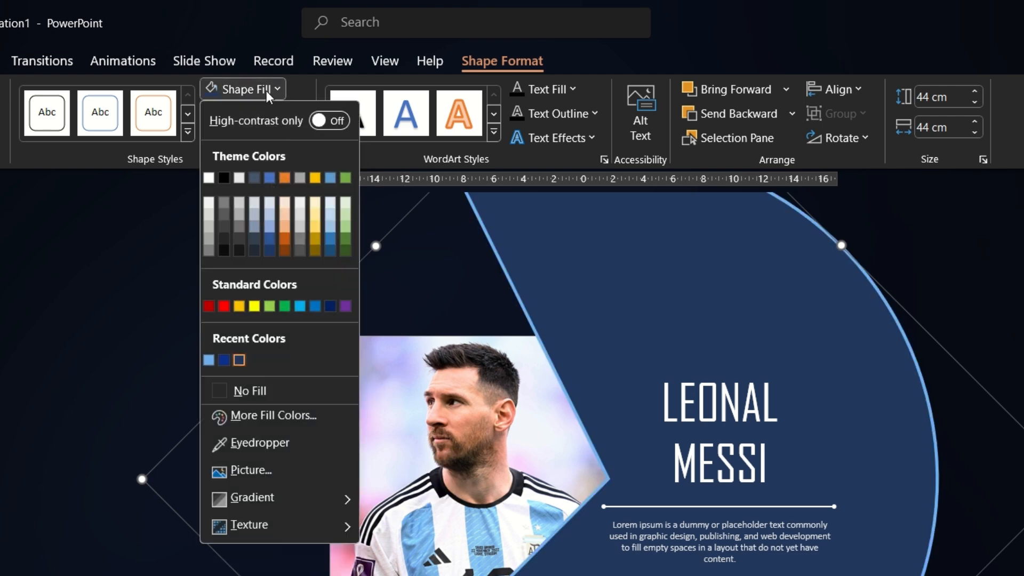
pyautogui.click(309, 437)
pyautogui.click(373, 567)
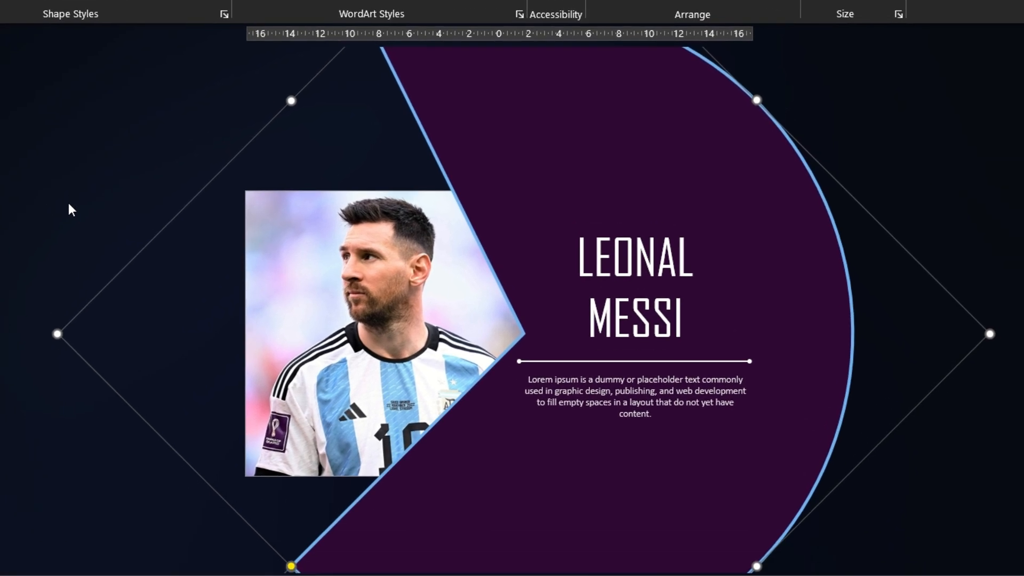
pyautogui.click(68, 203)
pyautogui.scroll(-3, 69, 202)
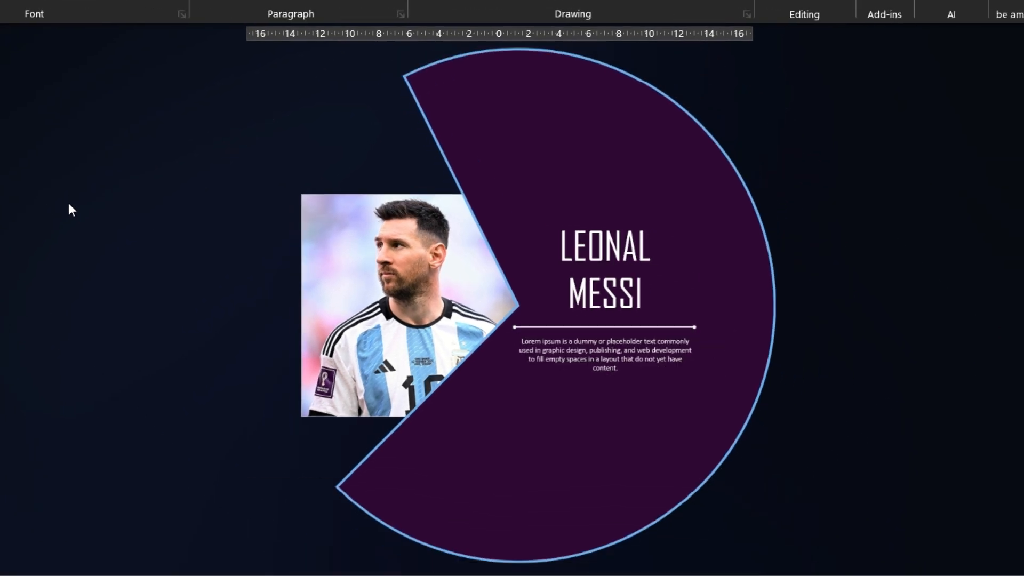
# Rotate the partial circle slightly counterclockwise so its wedge opens more evenly and reveals more of the jersey
pyautogui.click(478, 166)
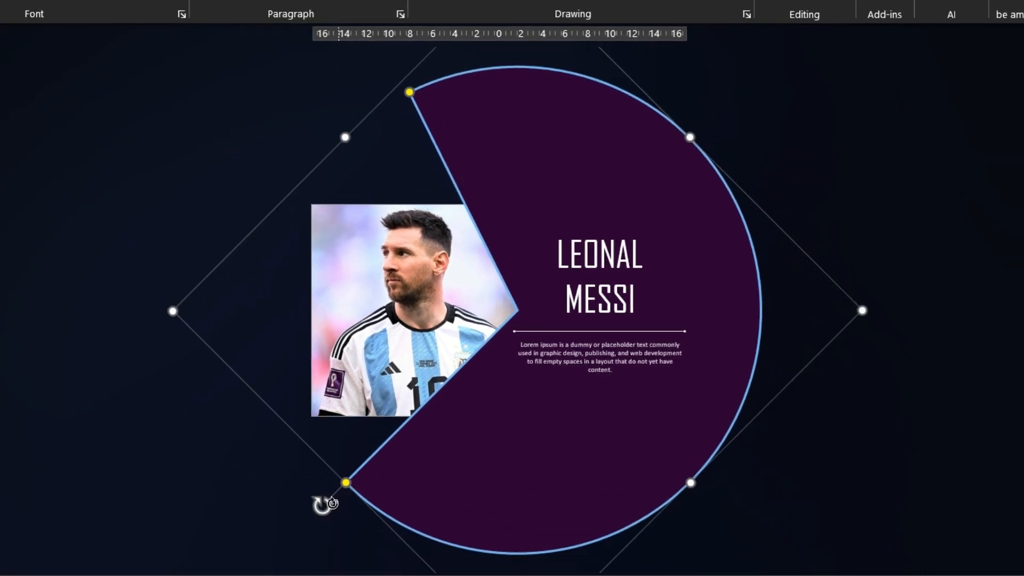
pyautogui.moveTo(322, 506); pyautogui.dragTo(349, 527)
pyautogui.click(111, 295)
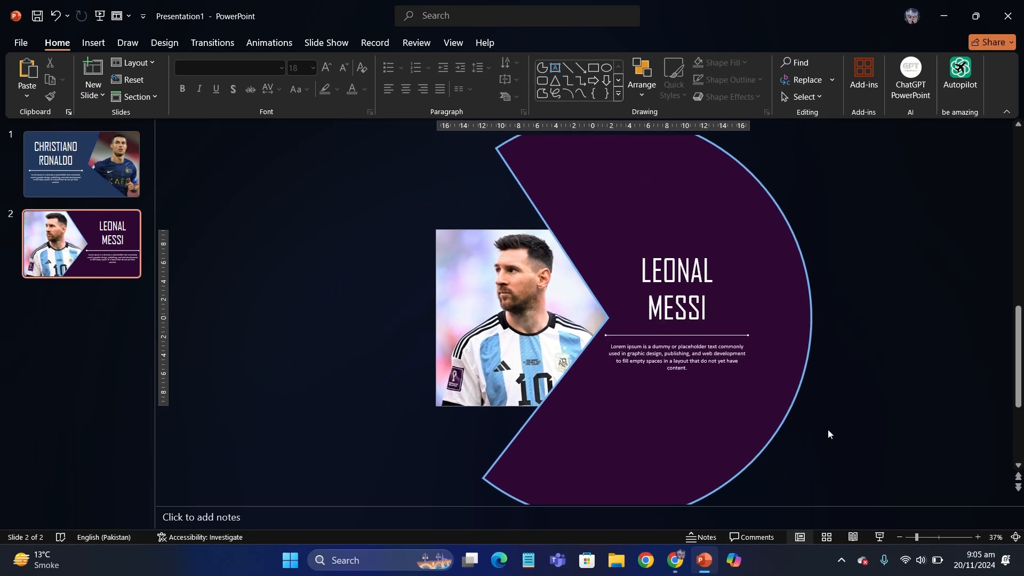
# Shift the name, divider line and paragraph together slightly towards the wedge, away from the slide's outer edge
pyautogui.moveTo(779, 444); pyautogui.dragTo(533, 238)
pyautogui.moveTo(623, 258); pyautogui.dragTo(593, 240)
pyautogui.moveTo(665, 250); pyautogui.dragTo(661, 248)
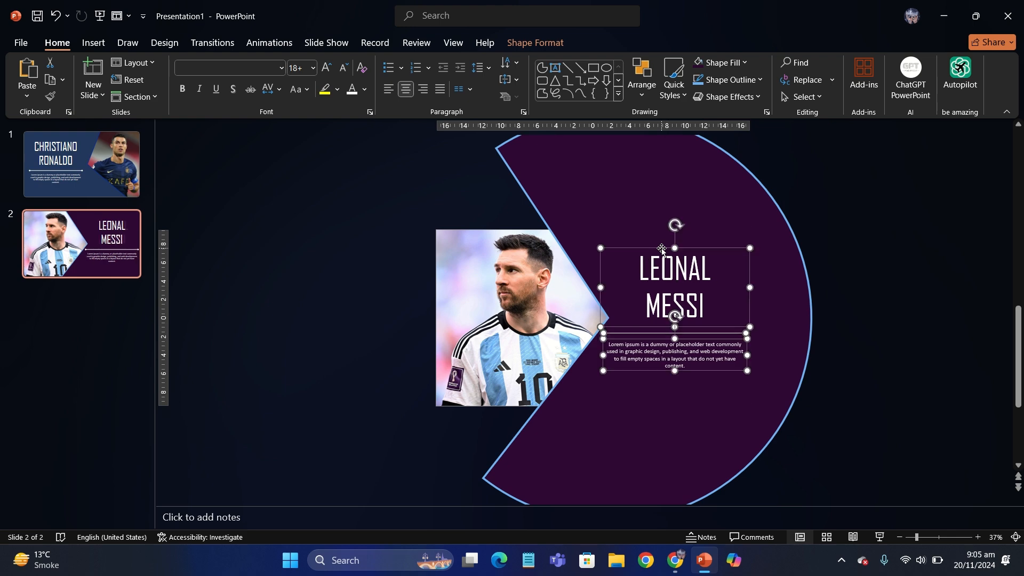
pyautogui.click(357, 254)
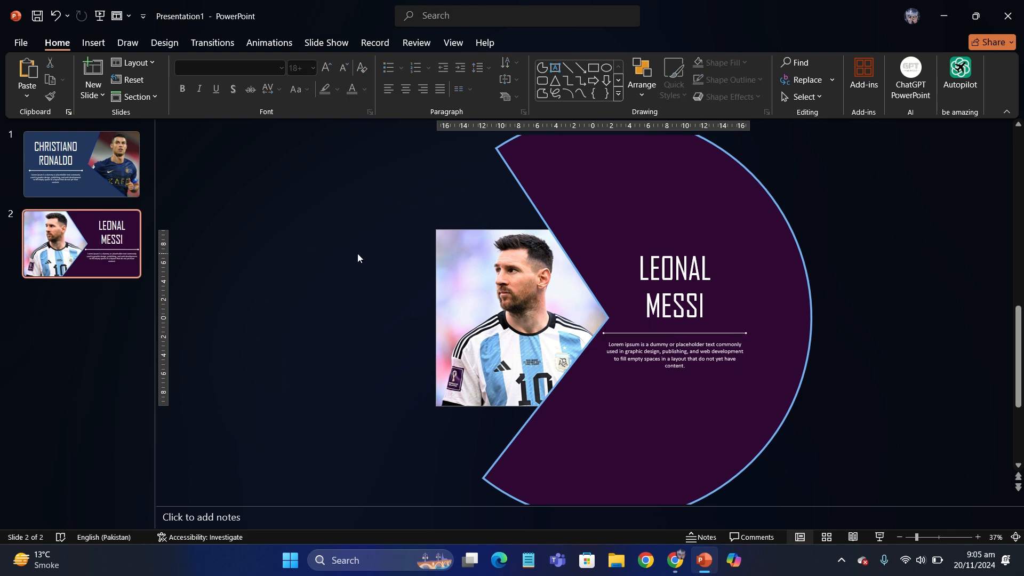
# Select both slides and apply the Morph transition to them
pyautogui.scroll(3, 357, 253)
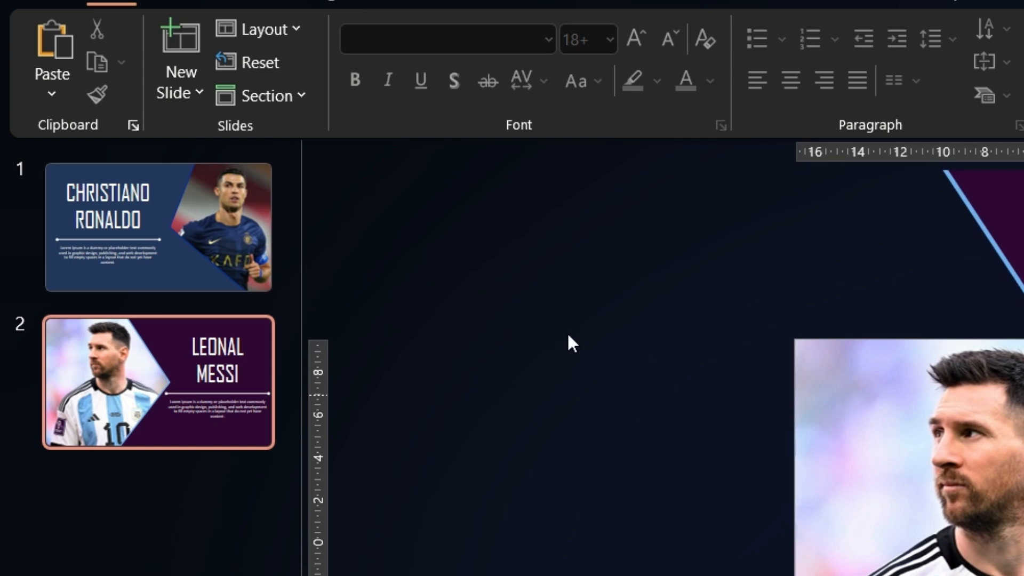
pyautogui.click(254, 254)
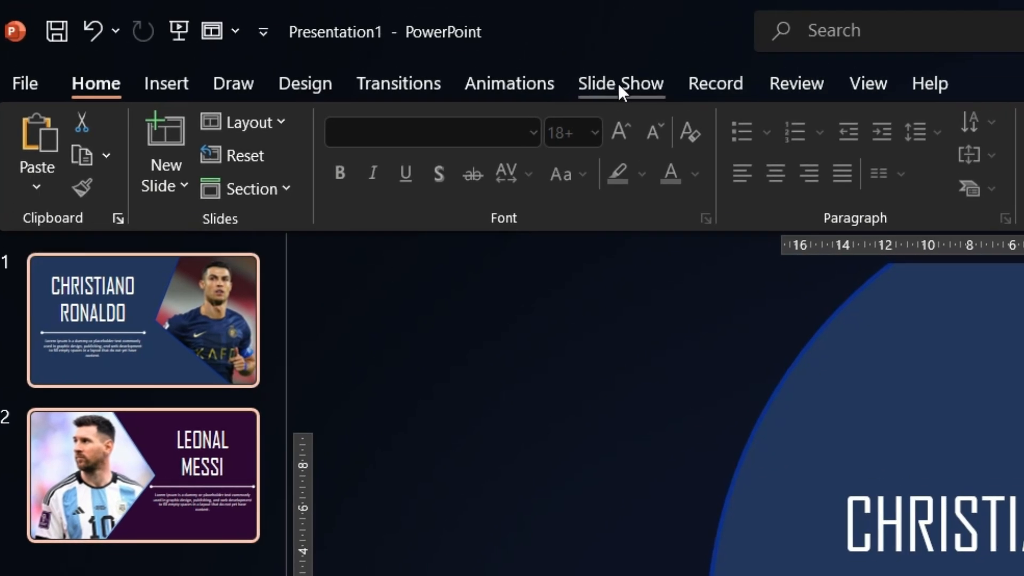
pyautogui.click(618, 84)
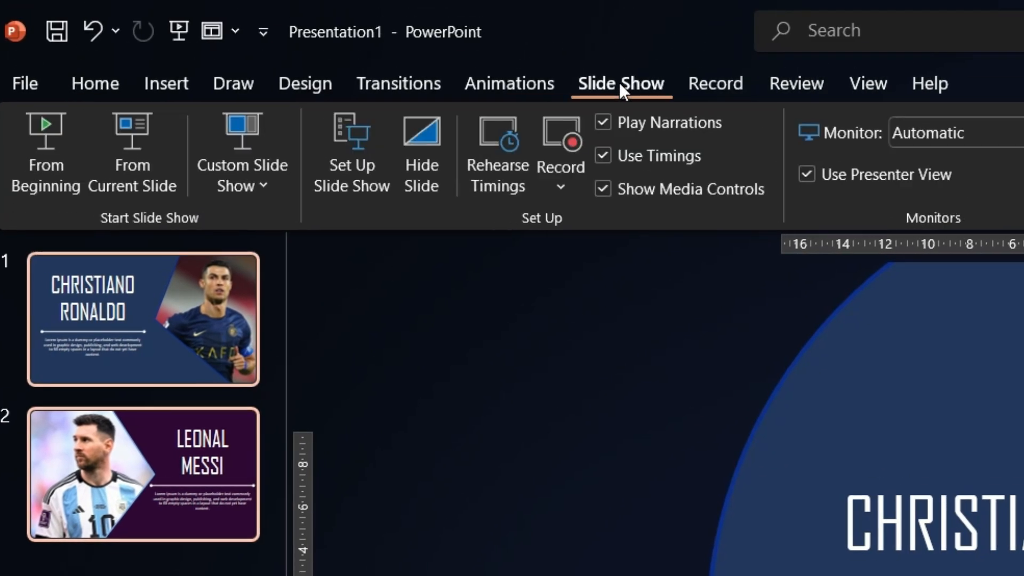
pyautogui.click(426, 84)
pyautogui.click(255, 160)
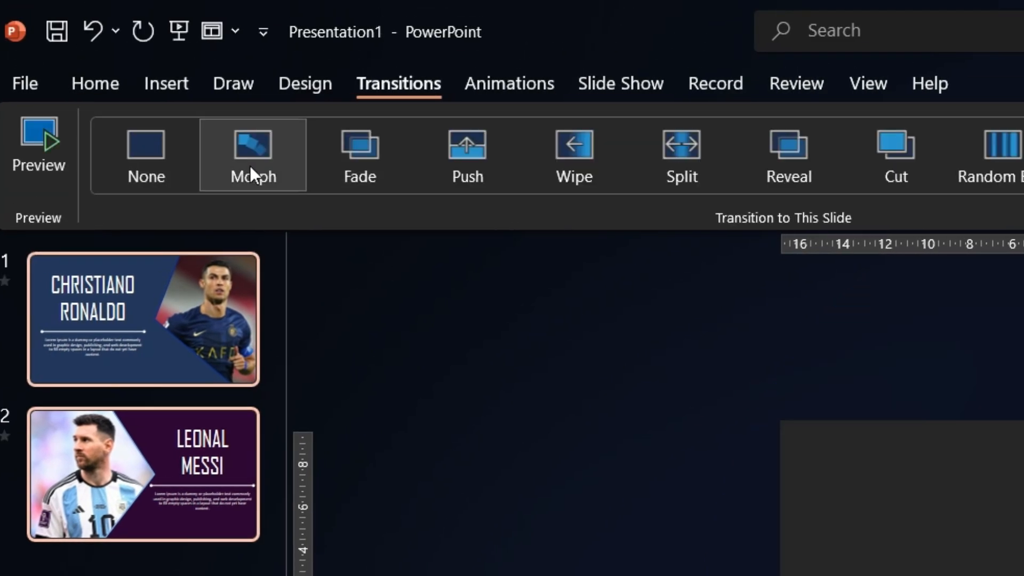
# Play the slide show from the beginning and go forward and back between the two slides to check the Morph transition
pyautogui.press('F5')
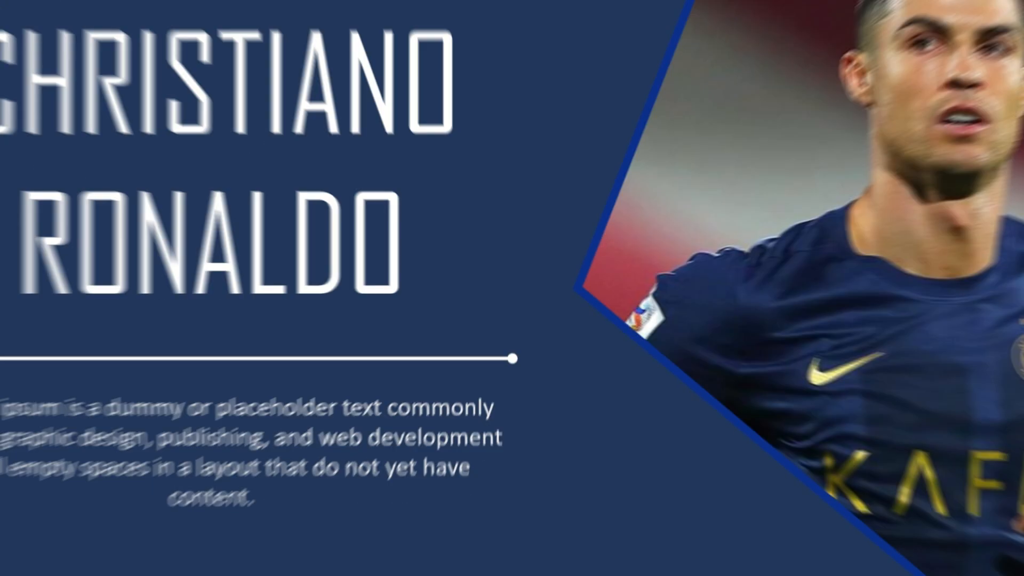
pyautogui.press('Right')
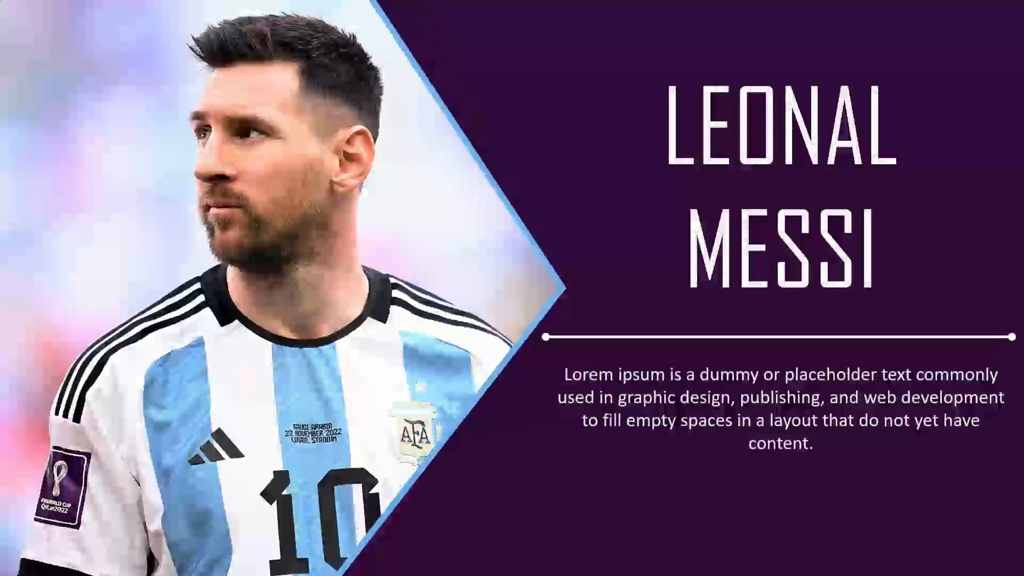
pyautogui.press('Left')
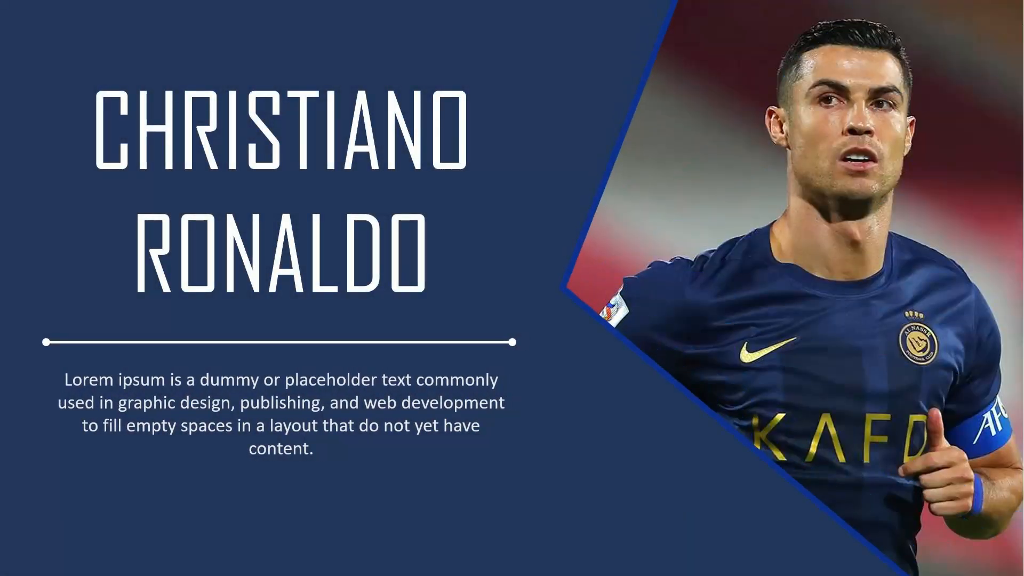
pyautogui.press('Right')
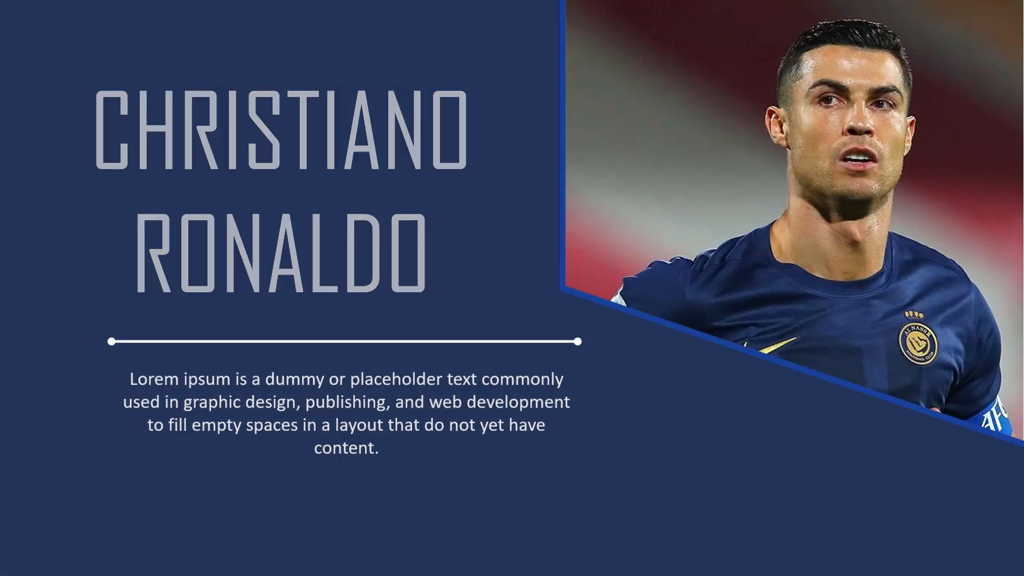